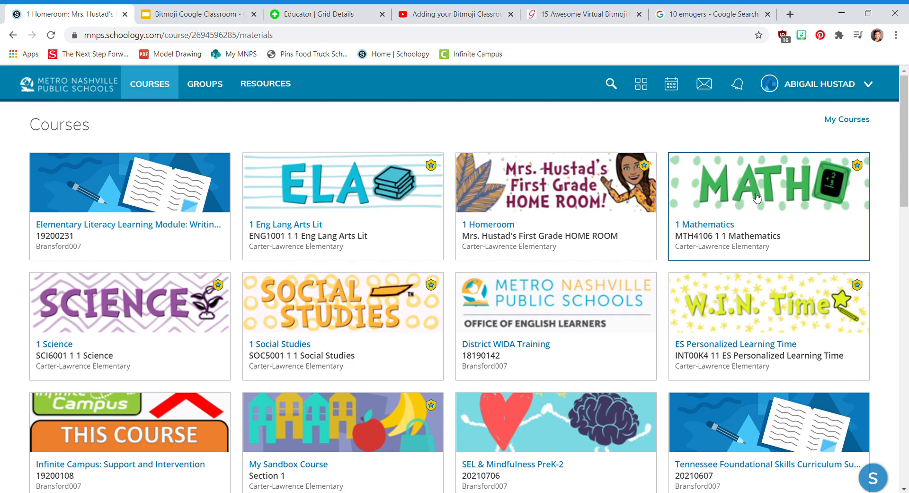
Open the 1 Mathematics course and review the file upload and preset image options for its course picture
{"action": "left_click", "coordinate": [781, 190]}
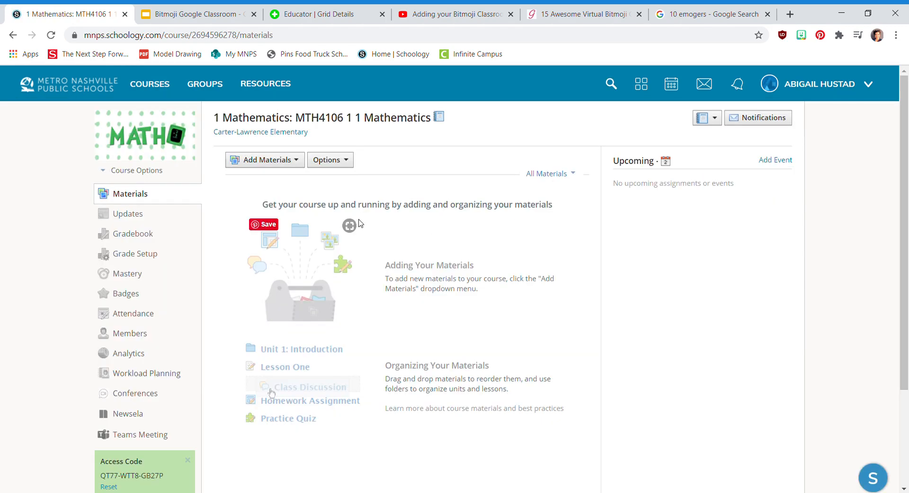
{"action": "mouse_move", "coordinate": [183, 151]}
{"action": "left_click", "coordinate": [167, 122]}
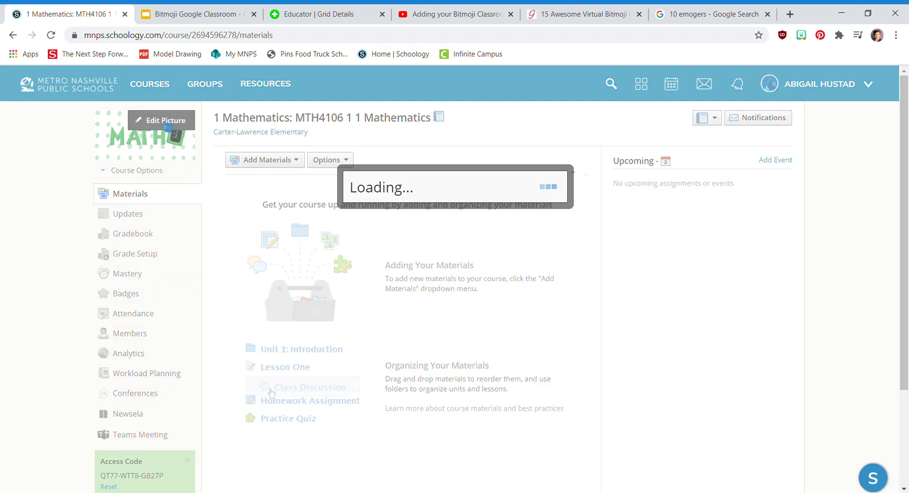
{"action": "scroll", "coordinate": [525, 298], "scroll_direction": "down", "scroll_amount": 8}
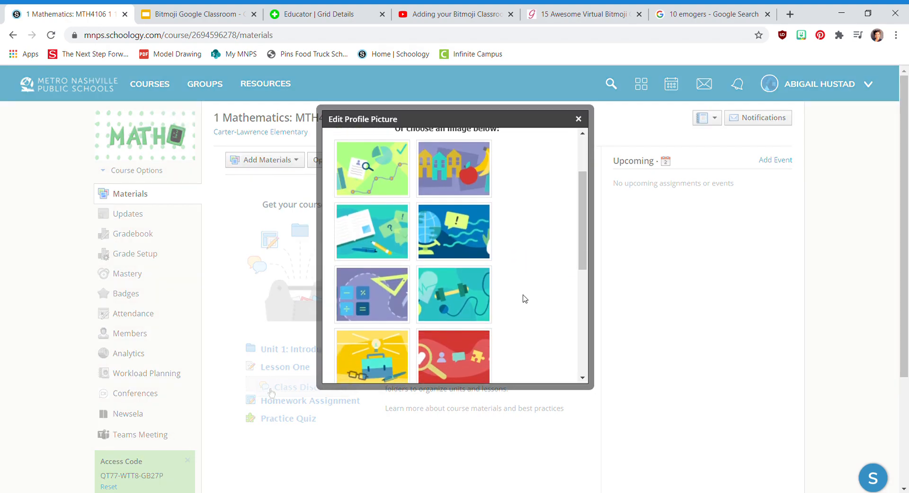
{"action": "scroll", "coordinate": [525, 299], "scroll_direction": "up", "scroll_amount": 8}
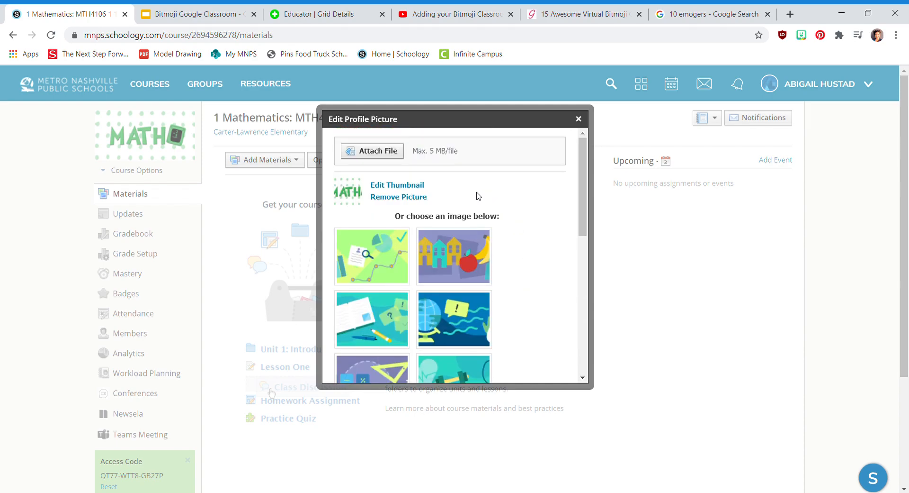
{"action": "left_click", "coordinate": [386, 151]}
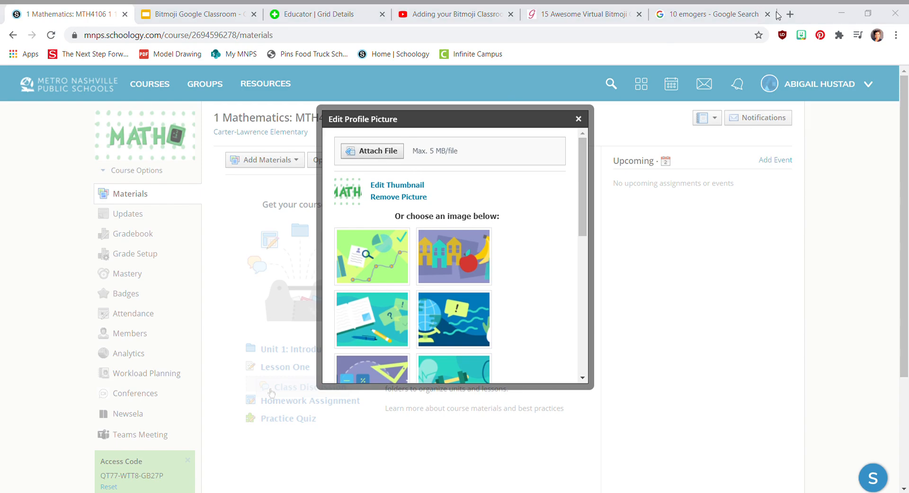
{"action": "scroll", "coordinate": [533, 251], "scroll_direction": "down", "scroll_amount": 2}
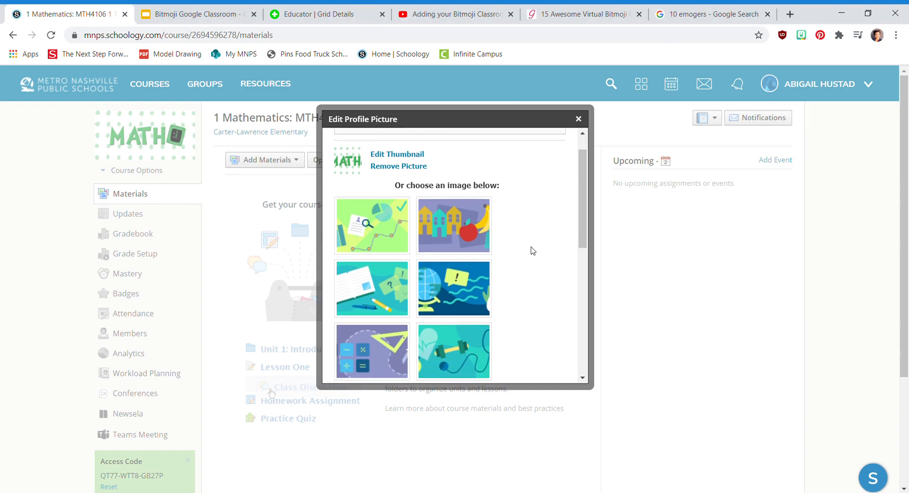
{"action": "scroll", "coordinate": [533, 251], "scroll_direction": "down", "scroll_amount": 6}
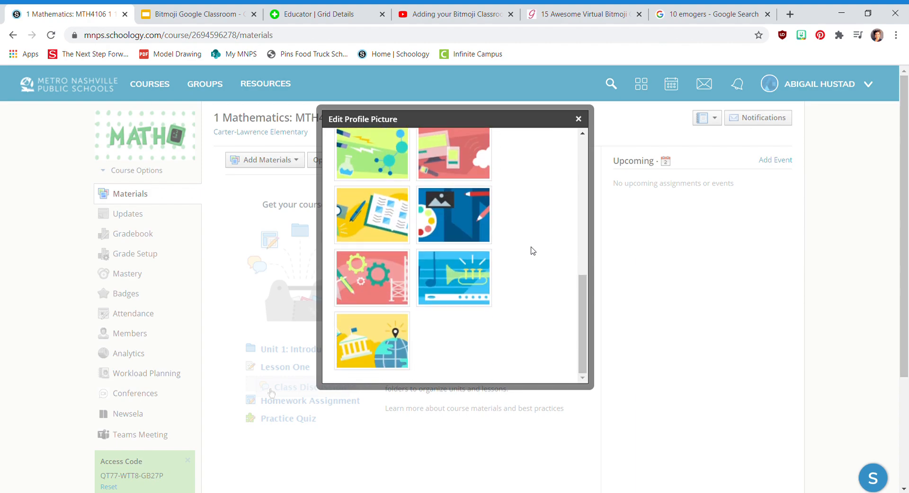
{"action": "scroll", "coordinate": [533, 250], "scroll_direction": "up", "scroll_amount": 8}
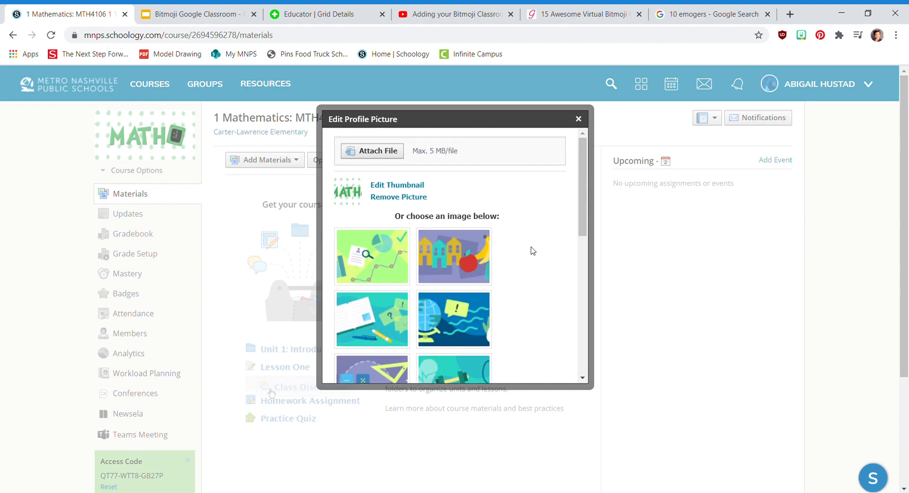
{"action": "left_click", "coordinate": [579, 120]}
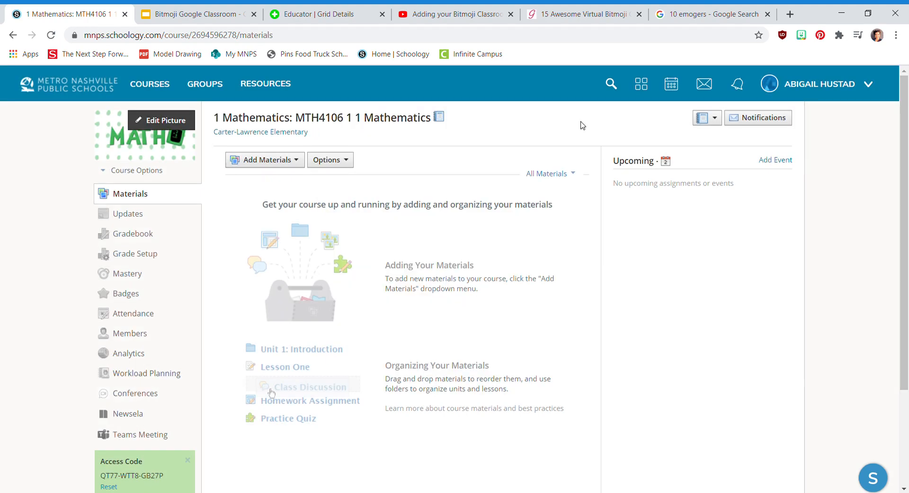
Open the 1 Homeroom course, view the Welcome Page classroom scene and try the read-aloud video linked to its book
{"action": "left_click", "coordinate": [147, 89]}
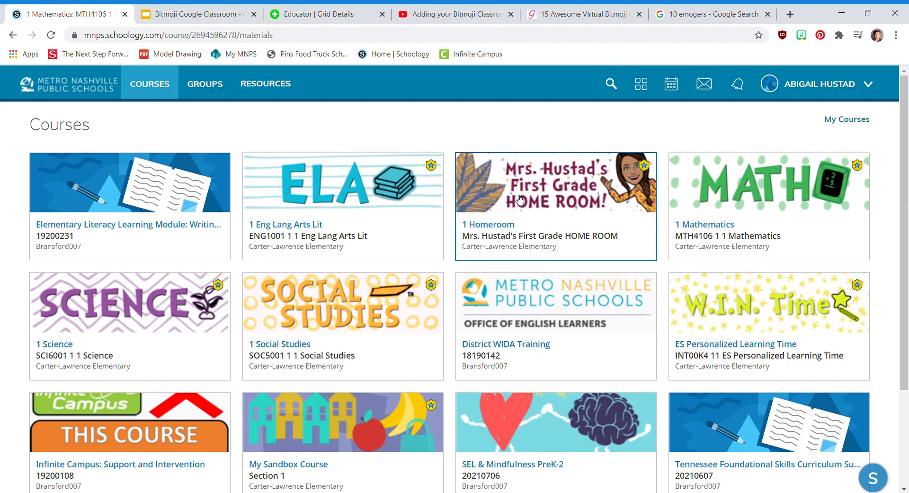
{"action": "left_click", "coordinate": [549, 207]}
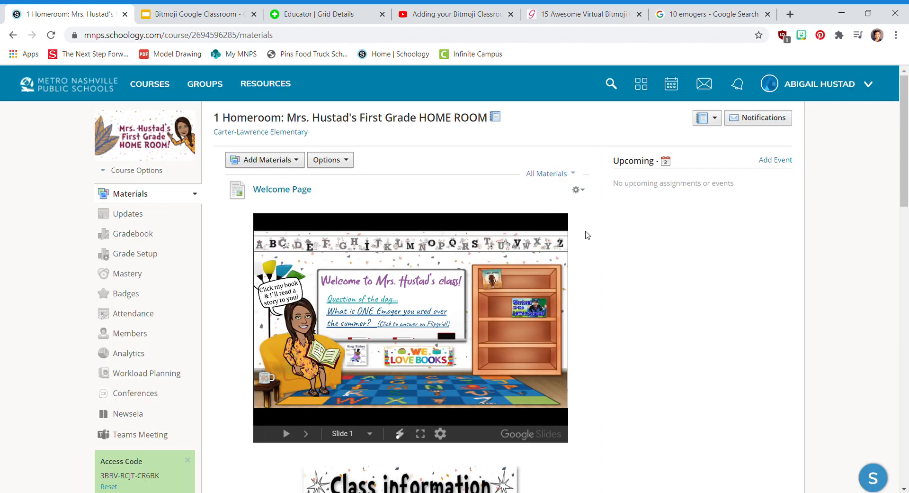
{"action": "scroll", "coordinate": [588, 234], "scroll_direction": "down", "scroll_amount": 1}
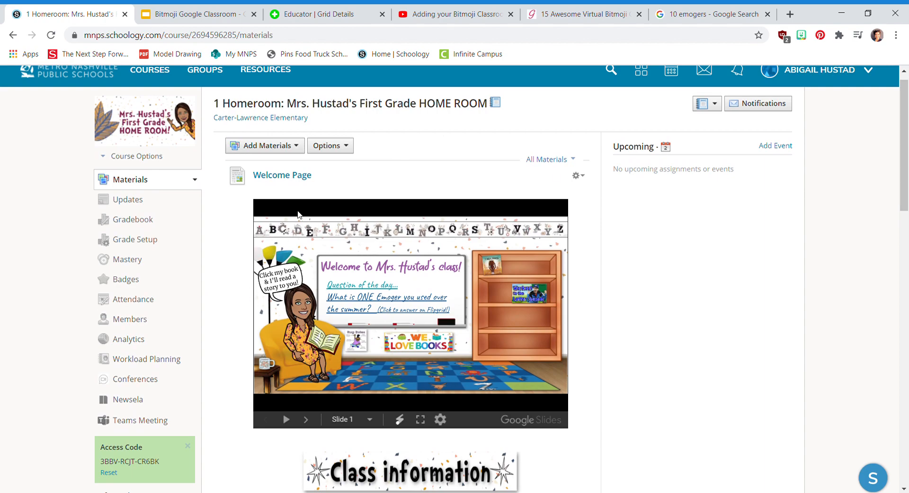
{"action": "scroll", "coordinate": [580, 258], "scroll_direction": "down", "scroll_amount": 2}
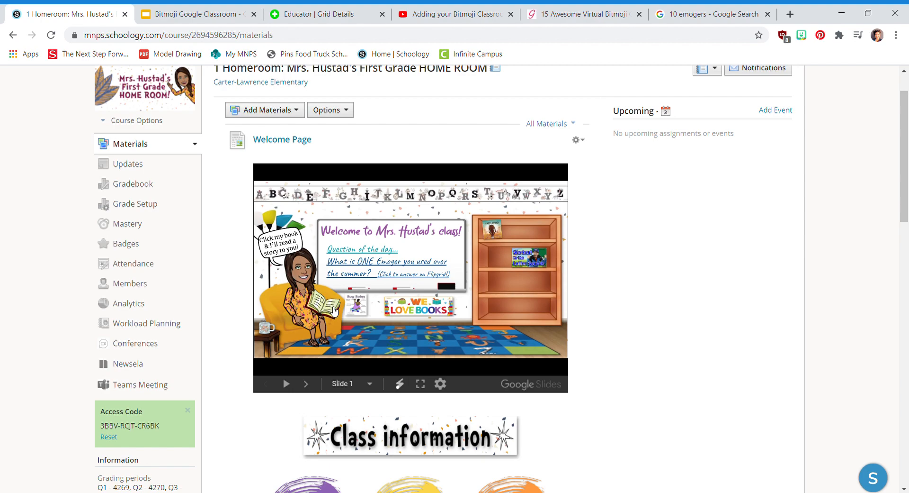
{"action": "left_click", "coordinate": [335, 310]}
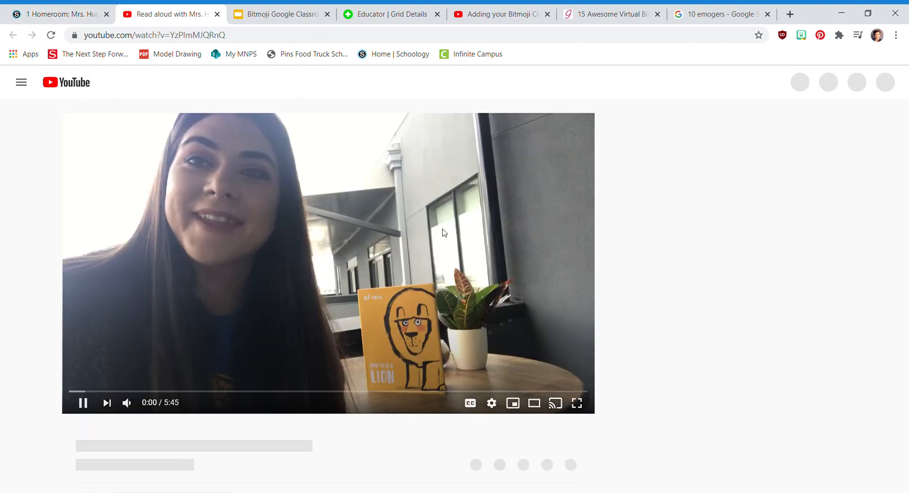
{"action": "left_click", "coordinate": [444, 233]}
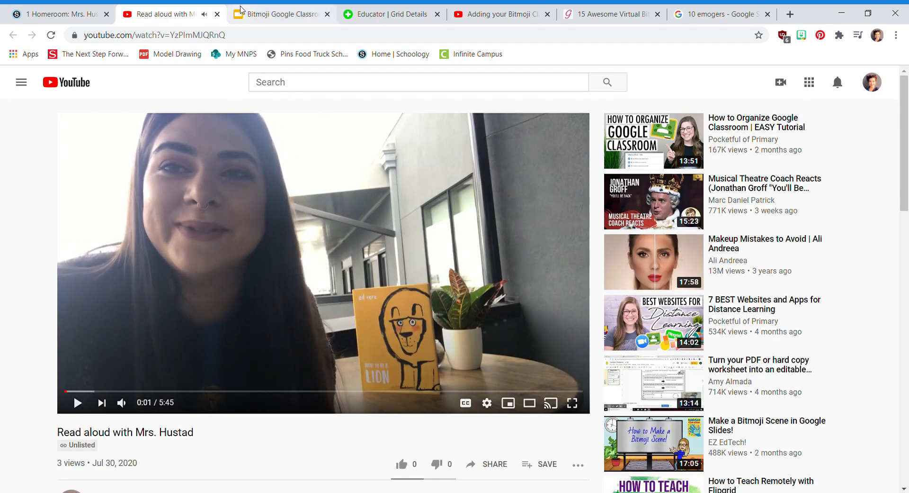
{"action": "left_click", "coordinate": [217, 15]}
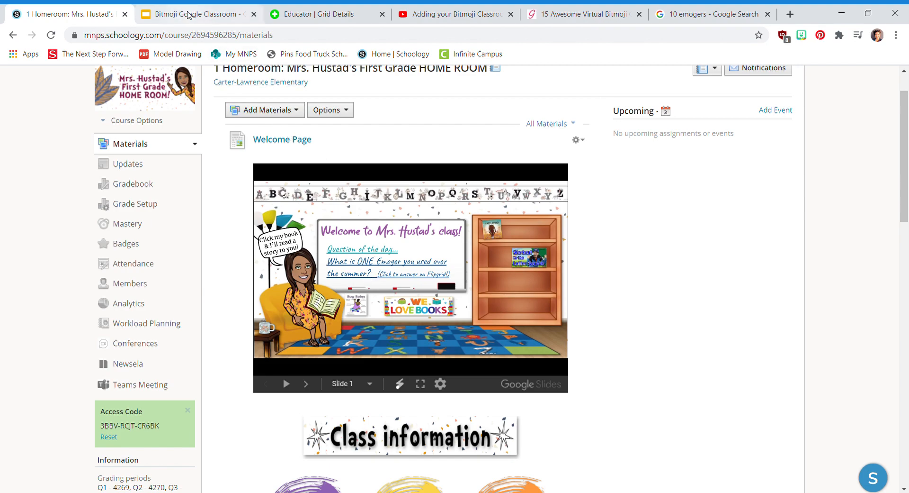
Switch to the Bitmoji Google Classroom presentation and add a slide with the Blank layout after slide 1
{"action": "left_click", "coordinate": [188, 15]}
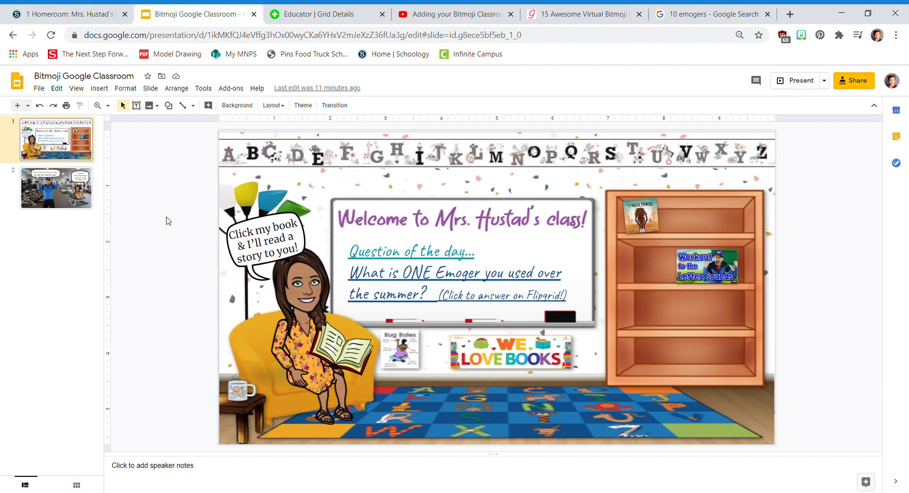
{"action": "left_click", "coordinate": [29, 106]}
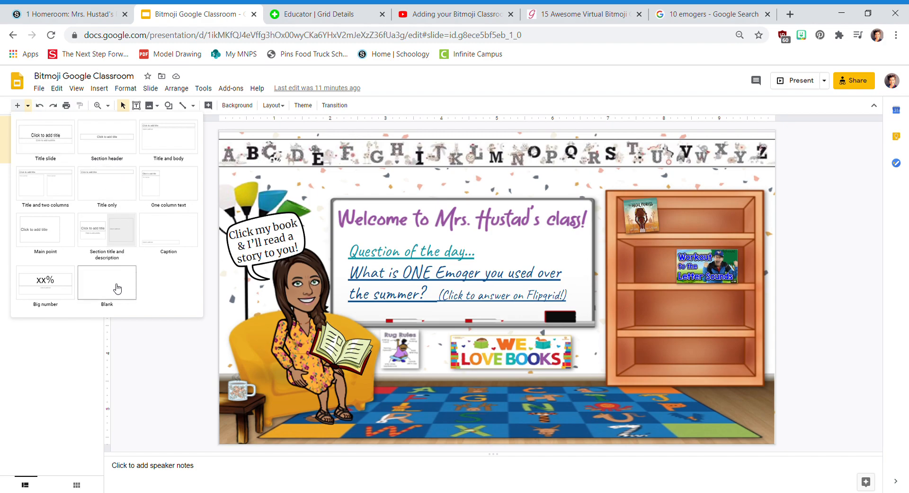
{"action": "left_click", "coordinate": [117, 289]}
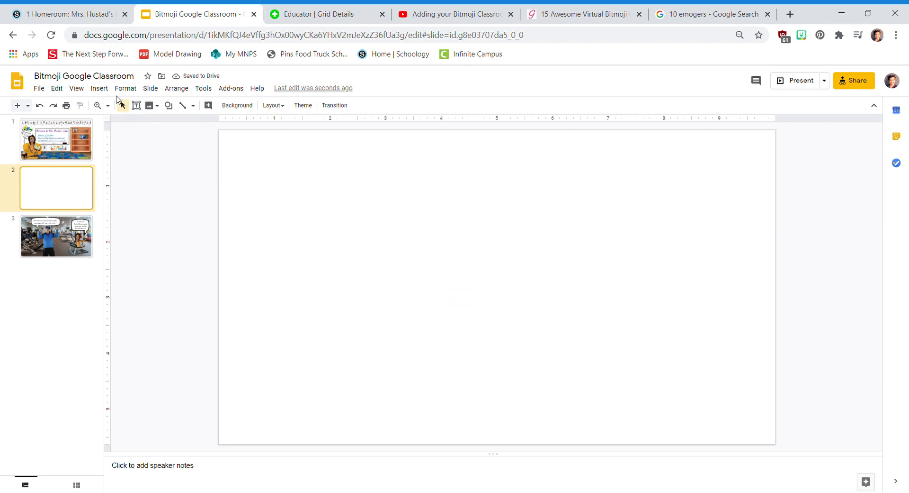
{"action": "left_click", "coordinate": [101, 90]}
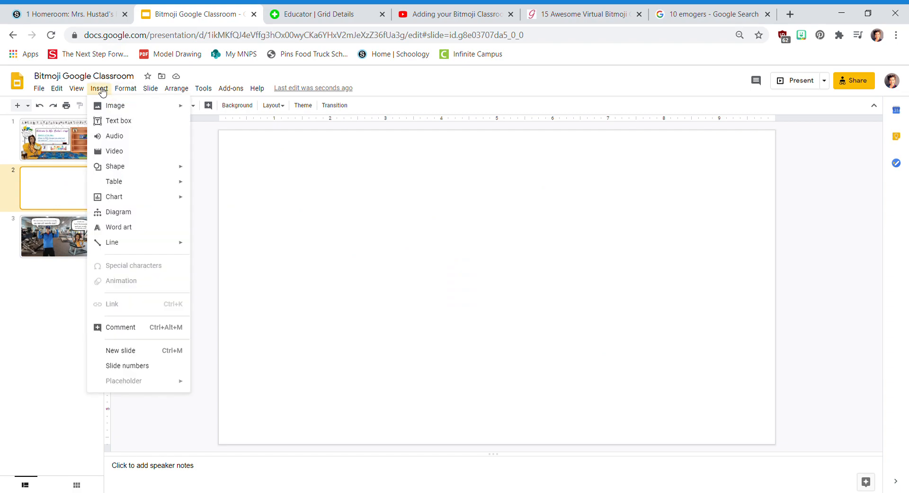
{"action": "mouse_move", "coordinate": [118, 113]}
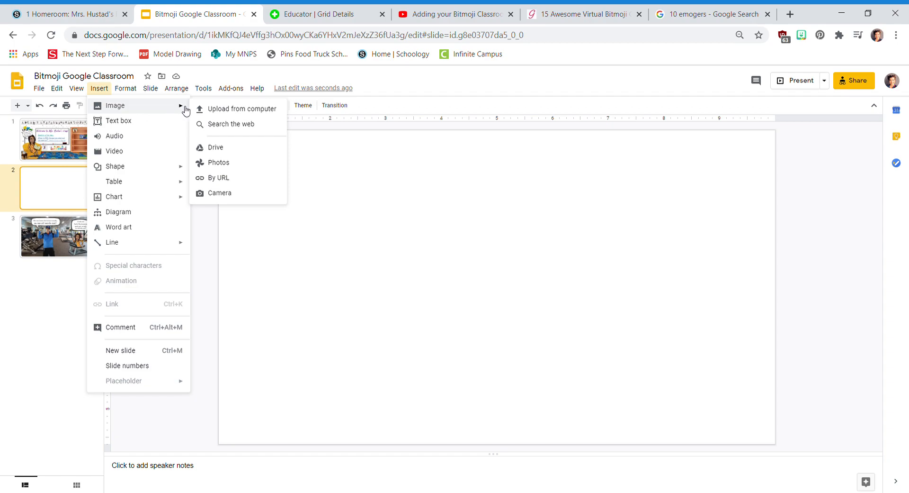
{"action": "left_click", "coordinate": [270, 111]}
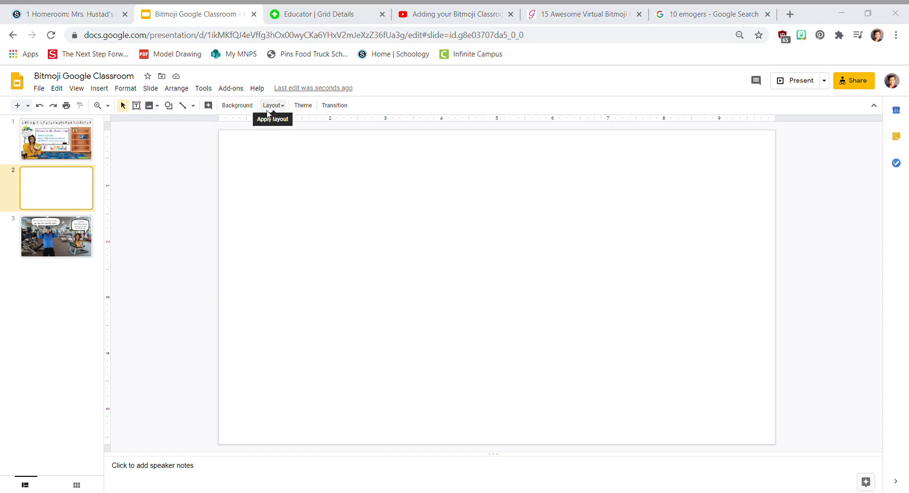
{"action": "left_click", "coordinate": [738, 393]}
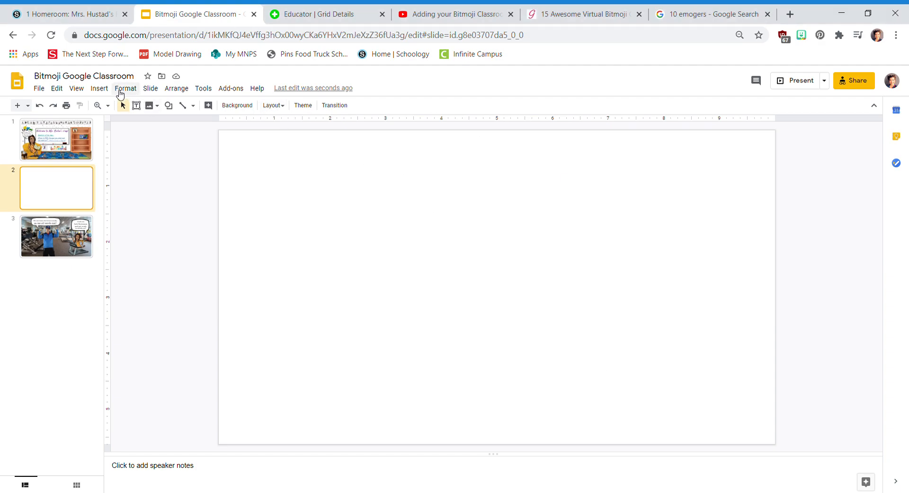
Search the web for "wall floor" images and insert the pinkish wall with wooden floor picture on the blank slide
{"action": "left_click", "coordinate": [99, 88]}
{"action": "mouse_move", "coordinate": [161, 107]}
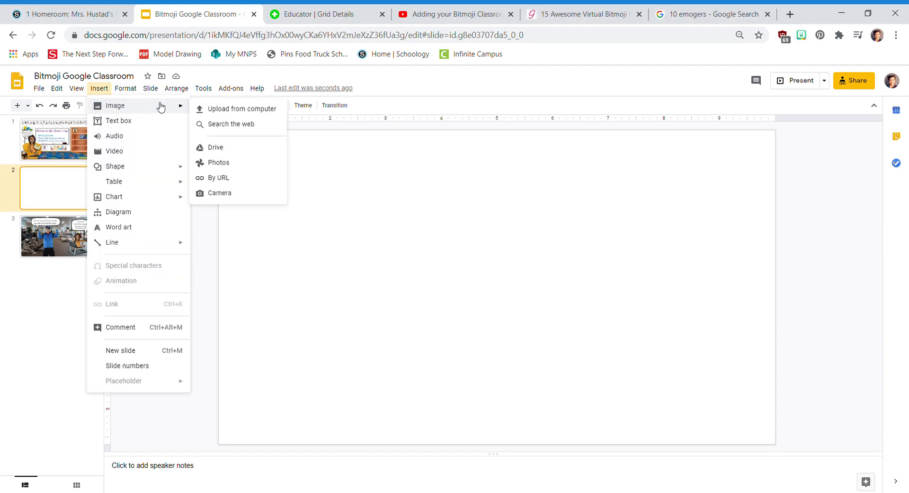
{"action": "left_click", "coordinate": [242, 126]}
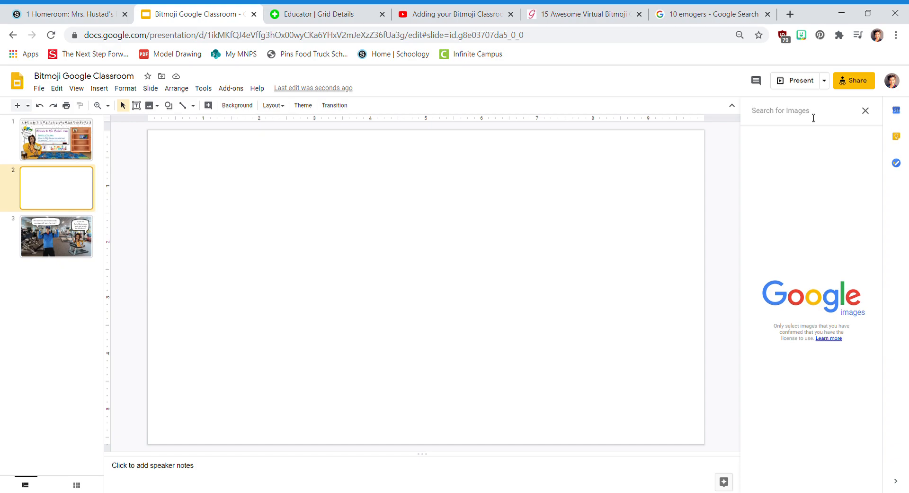
{"action": "type", "text": "wall floor"}
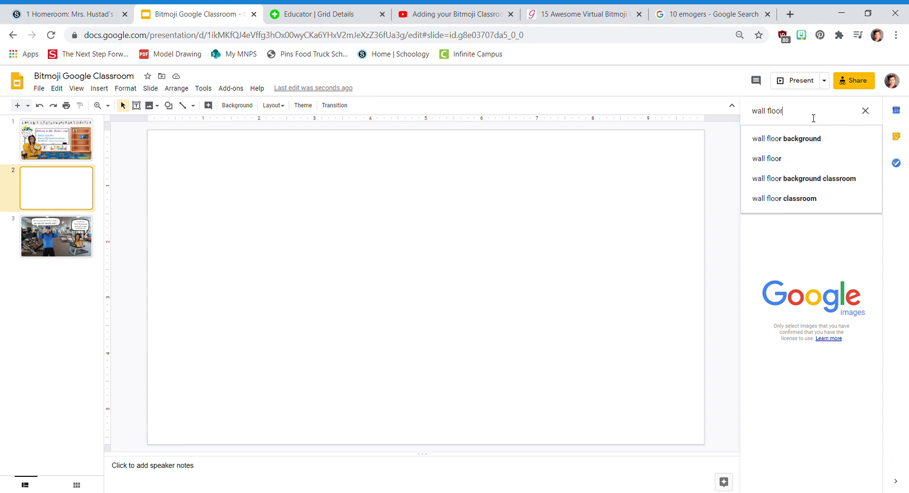
{"action": "key", "text": "Return"}
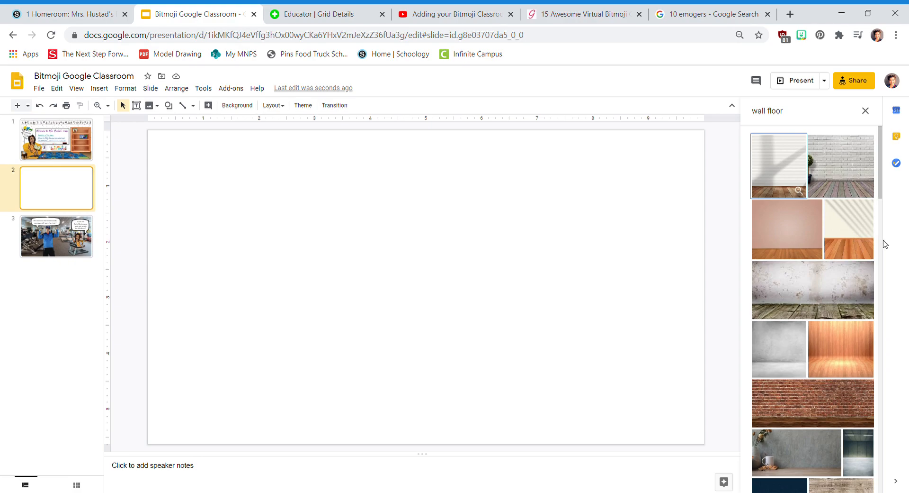
{"action": "left_click_drag", "start_coordinate": [779, 229], "coordinate": [450, 246]}
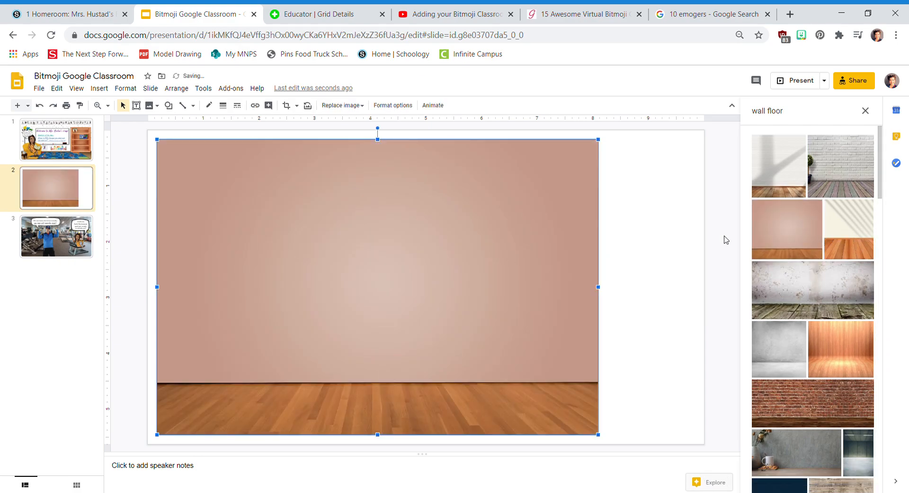
Align the wall and floor picture with the slide's upper-left corner and stretch it to cover the whole slide
{"action": "left_click", "coordinate": [777, 245]}
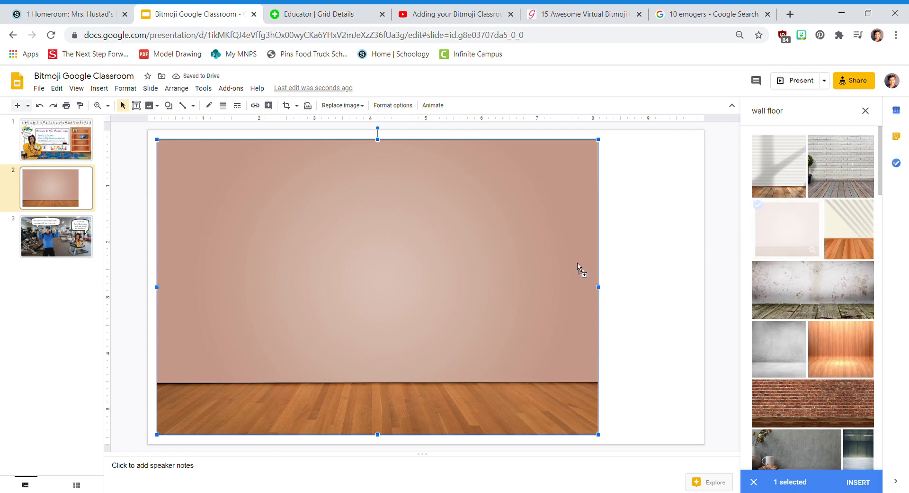
{"action": "left_click_drag", "start_coordinate": [283, 198], "coordinate": [272, 189]}
{"action": "left_click_drag", "start_coordinate": [589, 426], "coordinate": [611, 446]}
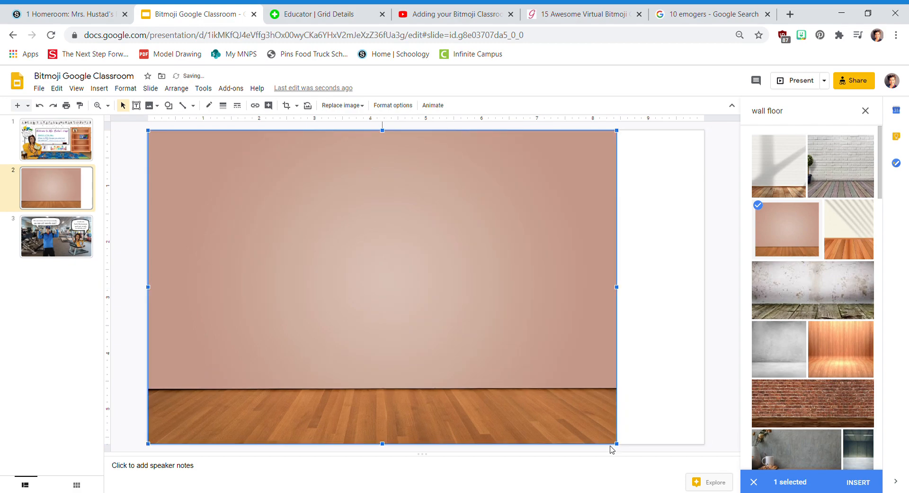
{"action": "left_click_drag", "start_coordinate": [623, 290], "coordinate": [708, 291]}
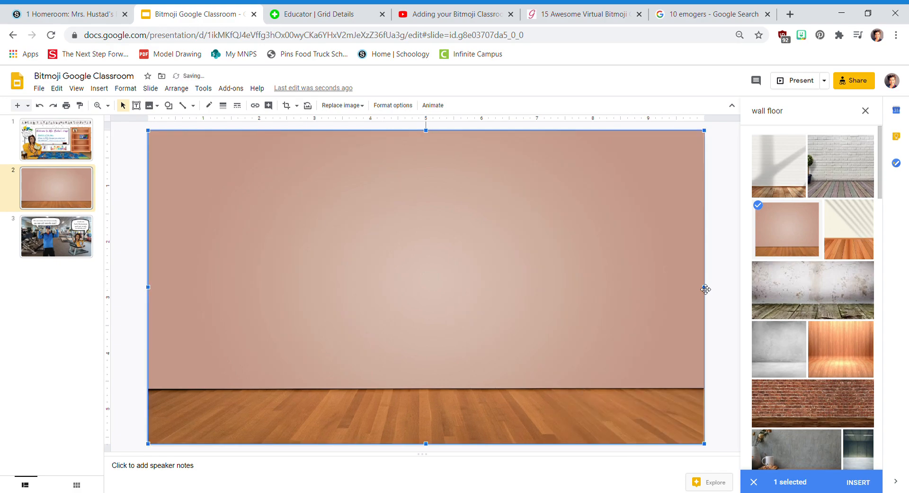
{"action": "left_click", "coordinate": [724, 326]}
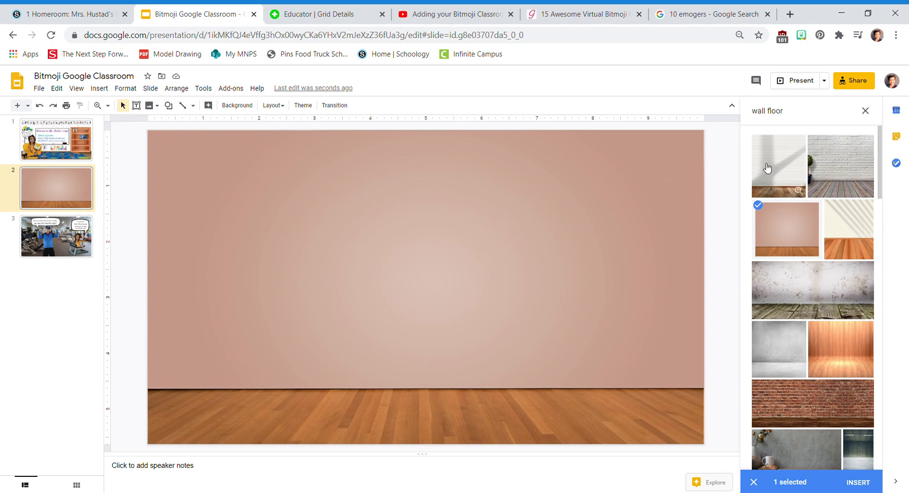
Search the web images for "couch" and "couch clipart", and place the orange couch with the curved back on the slide
{"action": "left_click_drag", "start_coordinate": [820, 121], "coordinate": [752, 120]}
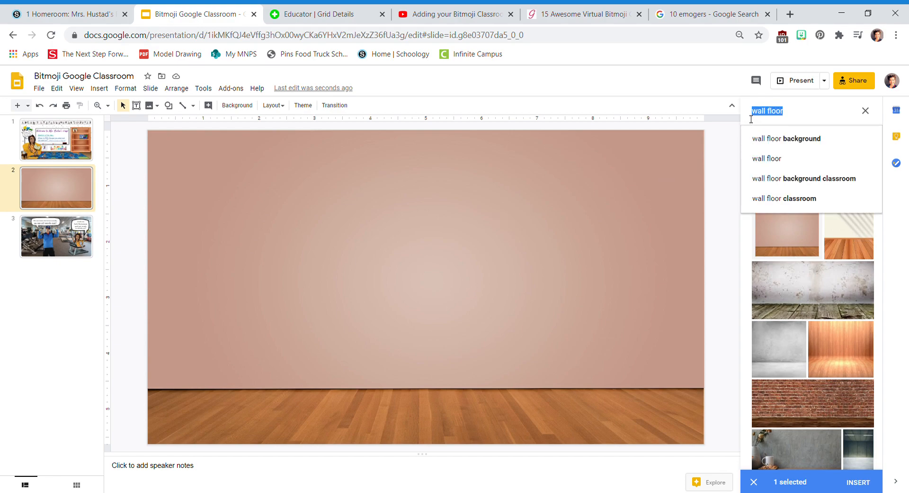
{"action": "type", "text": "couch"}
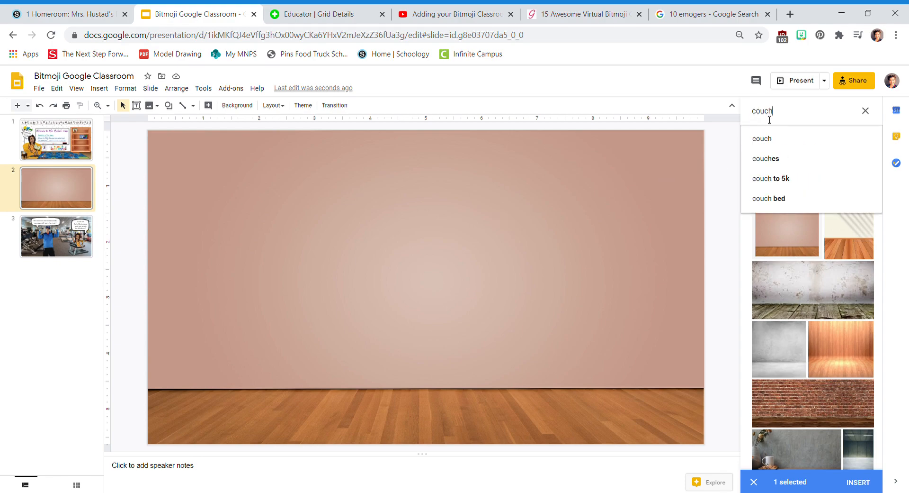
{"action": "key", "text": "Return"}
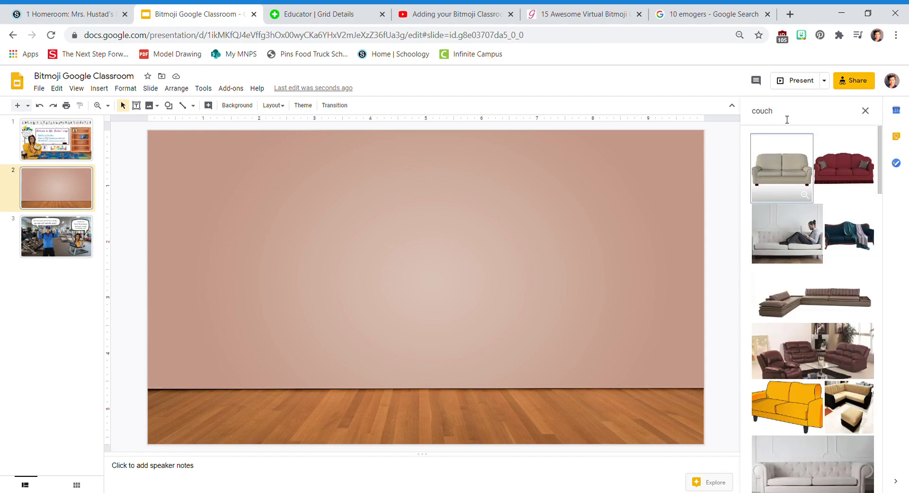
{"action": "left_click", "coordinate": [787, 120]}
{"action": "type", "text": "clipa"}
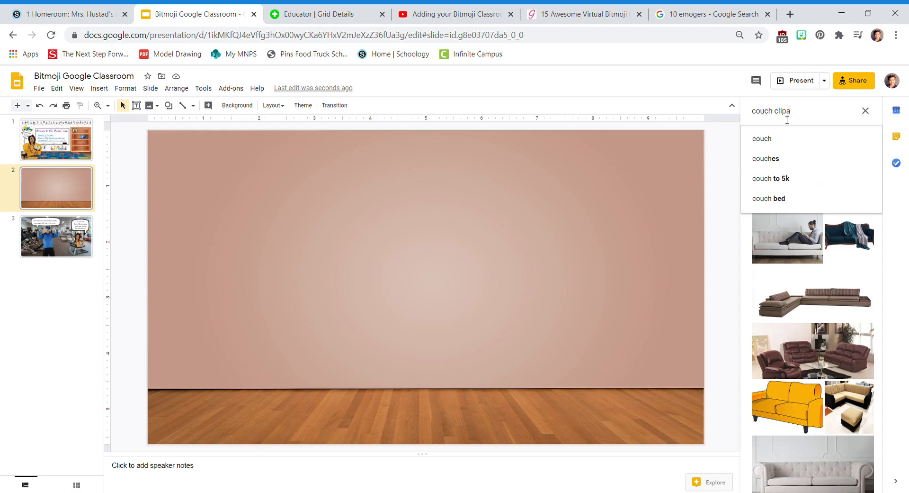
{"action": "type", "text": "rt"}
{"action": "key", "text": "Return"}
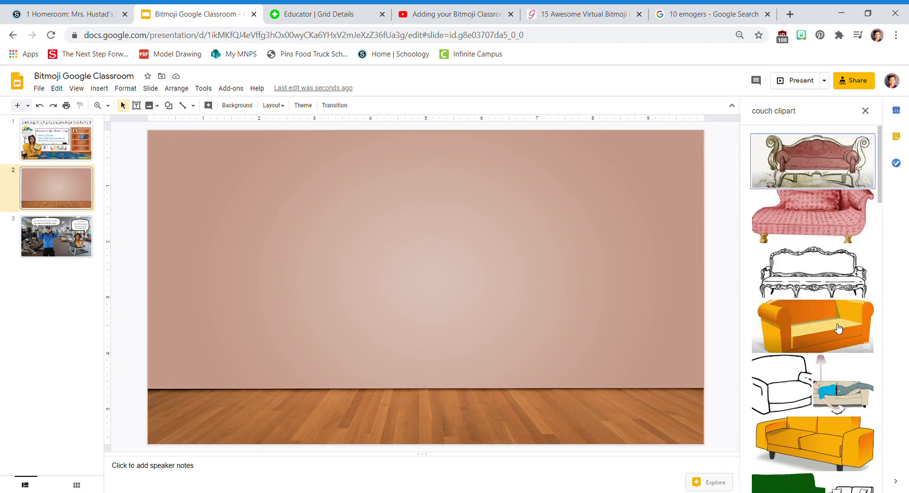
{"action": "left_click_drag", "start_coordinate": [839, 327], "coordinate": [493, 302]}
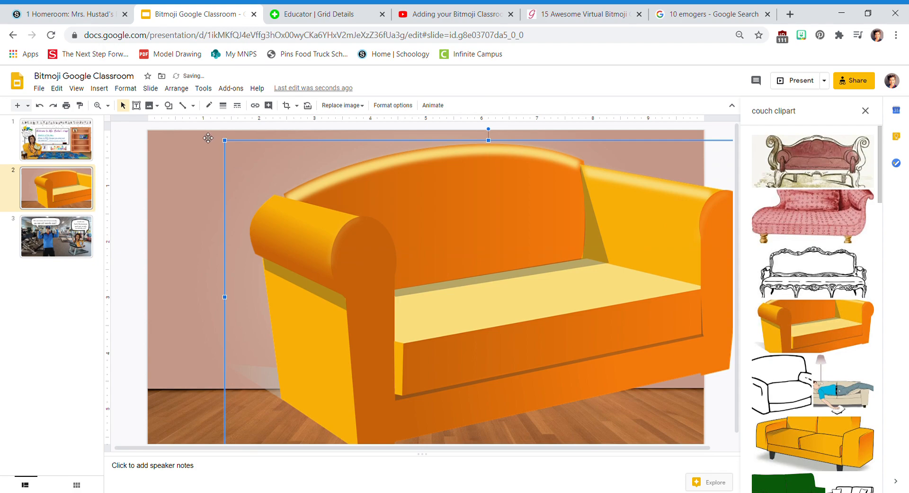
Shrink the orange couch to about two fifths of the slide's width and stand it on the floor in the slide's lower-left corner
{"action": "left_click_drag", "start_coordinate": [228, 145], "coordinate": [348, 220]}
{"action": "left_click_drag", "start_coordinate": [454, 276], "coordinate": [359, 258]}
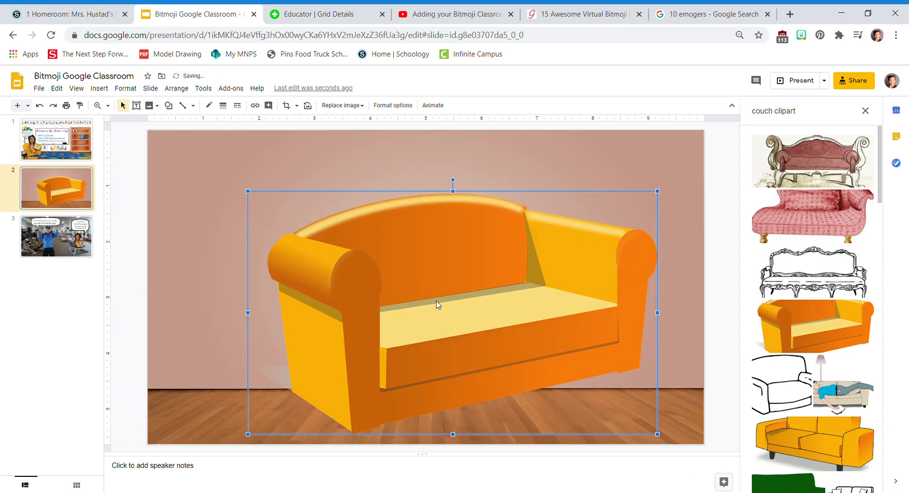
{"action": "left_click_drag", "start_coordinate": [251, 194], "coordinate": [367, 262]}
{"action": "left_click_drag", "start_coordinate": [505, 344], "coordinate": [279, 362]}
{"action": "left_click_drag", "start_coordinate": [145, 272], "coordinate": [203, 307]}
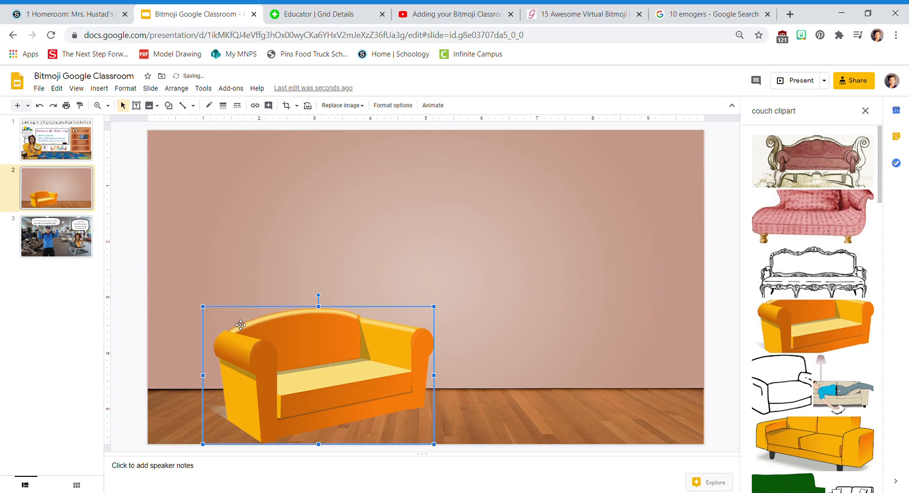
{"action": "left_click_drag", "start_coordinate": [320, 361], "coordinate": [264, 359]}
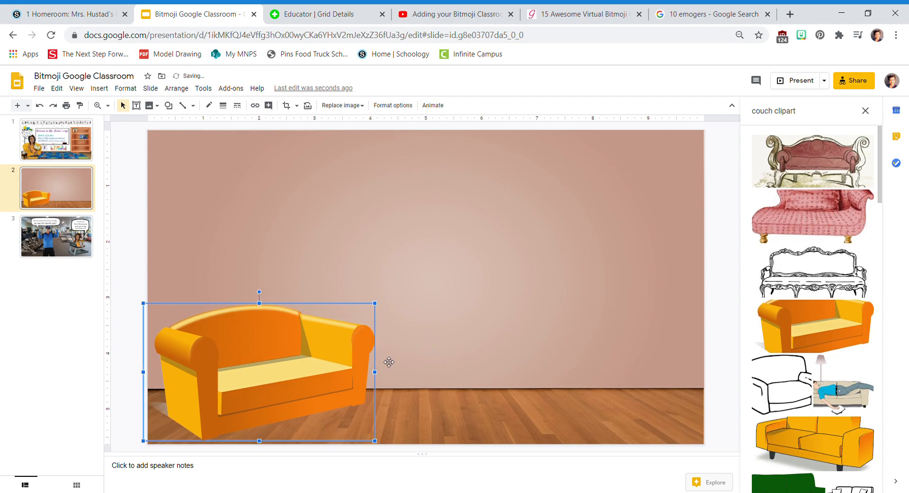
{"action": "left_click", "coordinate": [453, 364]}
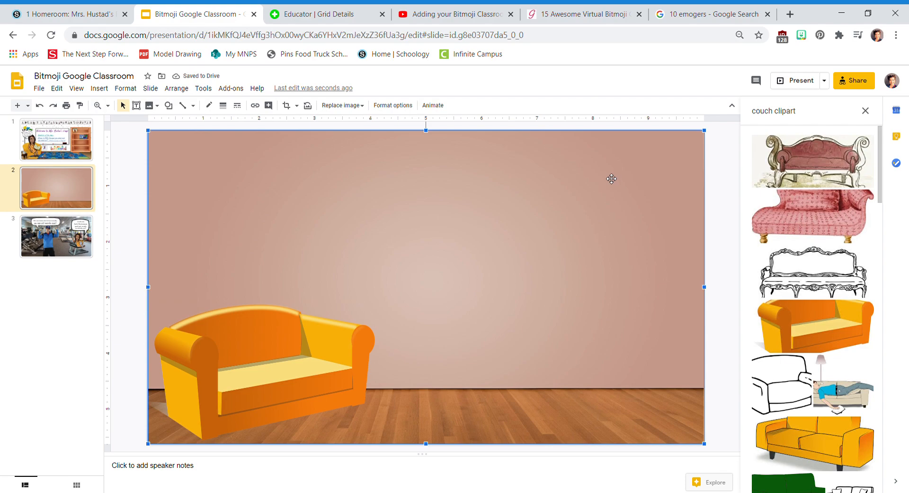
Search for "bitmoji" in a new browser tab, open bitmoji.com and look through the page down to the Bitmoji for Chrome option
{"action": "left_click", "coordinate": [789, 14]}
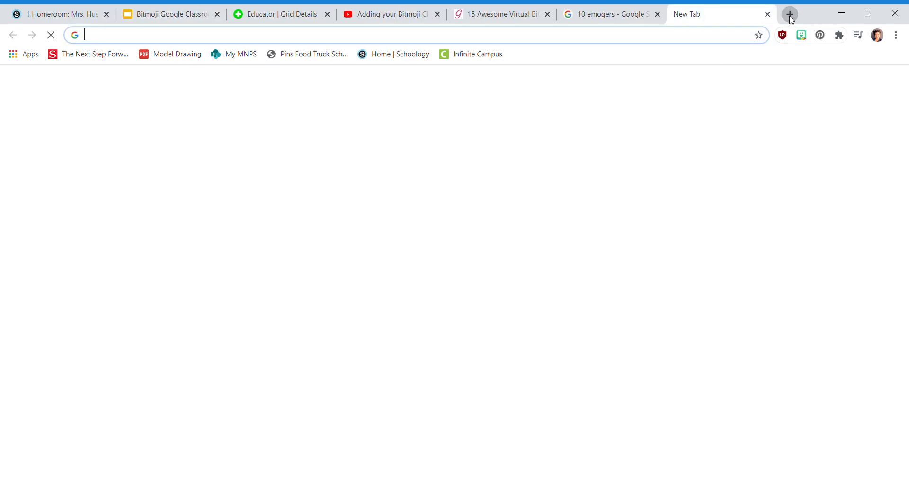
{"action": "type", "text": "bitmoji"}
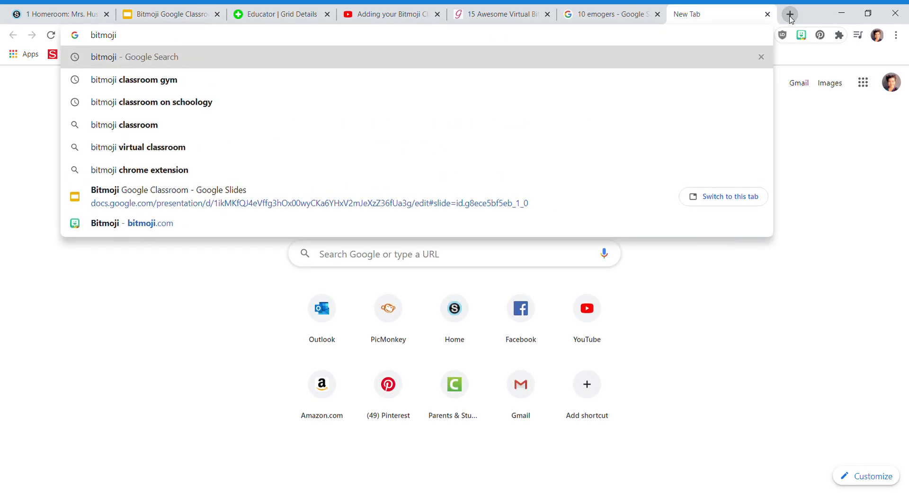
{"action": "key", "text": "Return"}
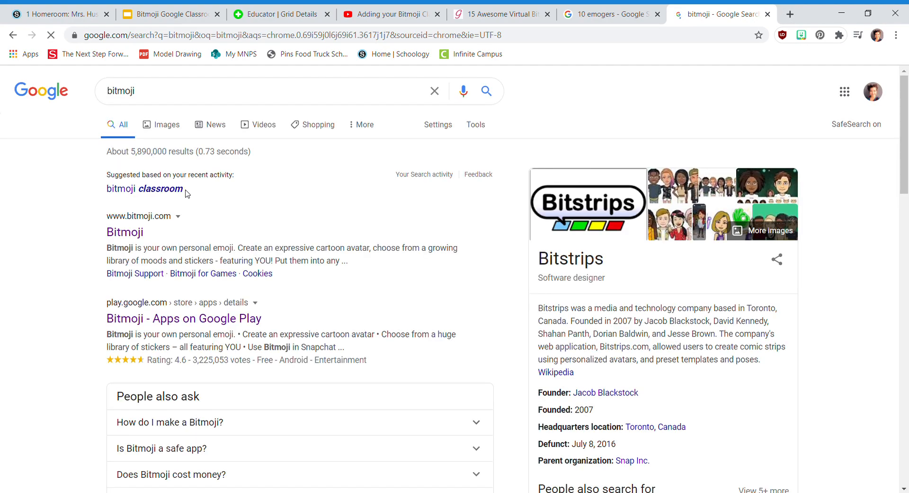
{"action": "left_click", "coordinate": [125, 233]}
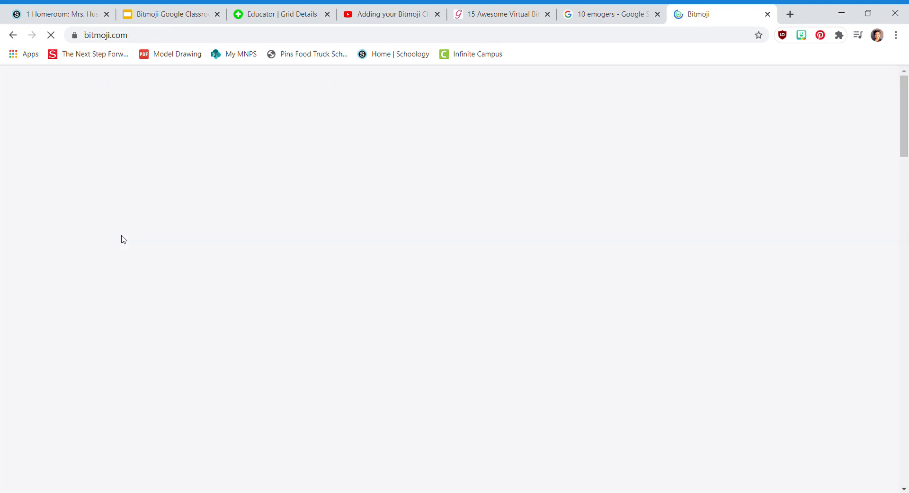
{"action": "scroll", "coordinate": [757, 316], "scroll_direction": "down", "scroll_amount": 15}
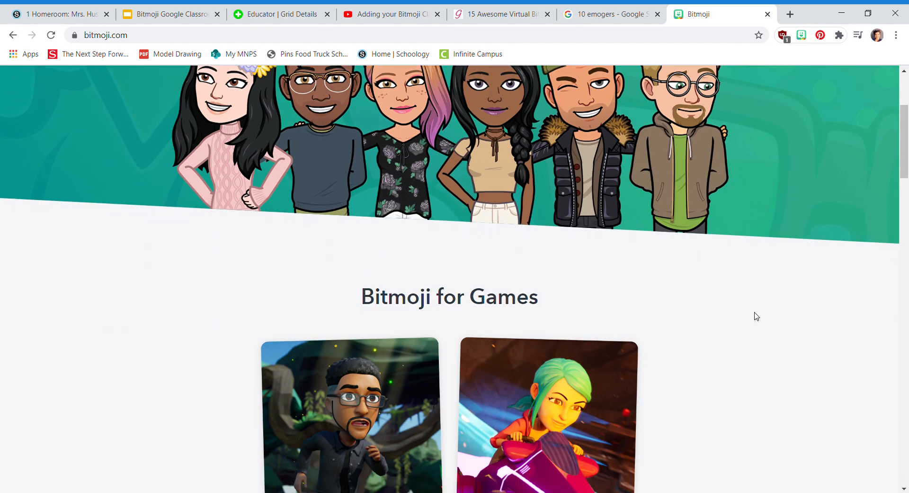
{"action": "scroll", "coordinate": [756, 316], "scroll_direction": "down", "scroll_amount": 20}
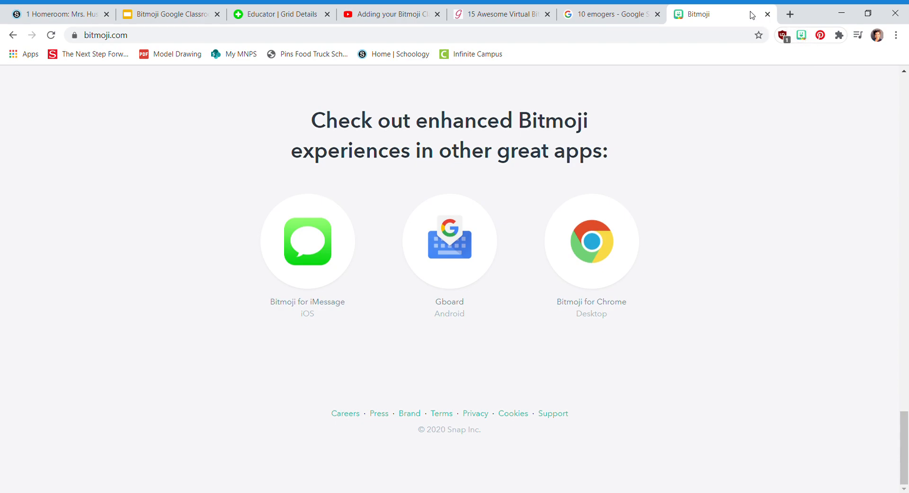
Switch back to the Bitmoji Google Classroom presentation, add the seated Bitmoji from the Bitmoji extension to the slide and flip it horizontally
{"action": "left_click", "coordinate": [171, 14]}
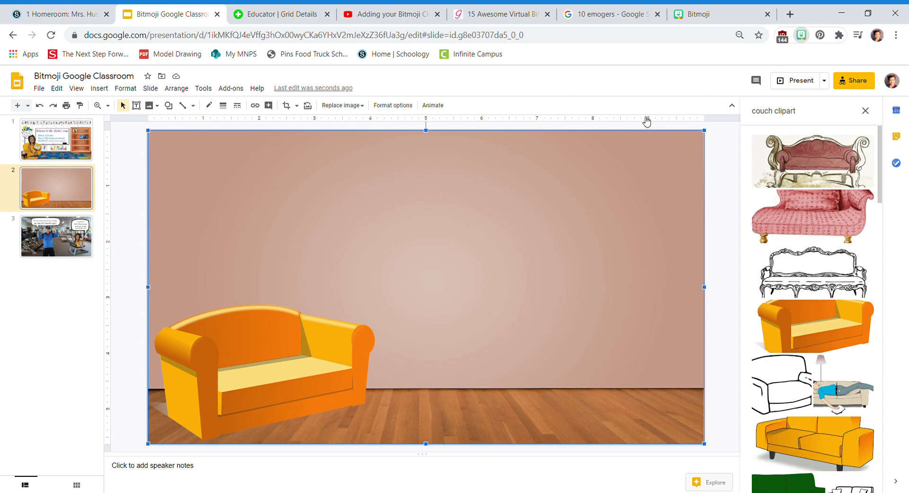
{"action": "left_click_drag", "start_coordinate": [644, 118], "coordinate": [486, 300]}
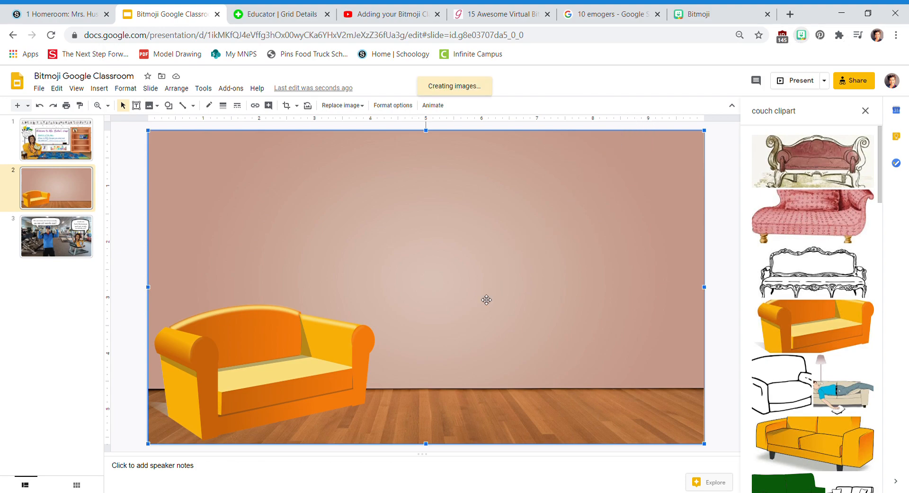
{"action": "left_click_drag", "start_coordinate": [619, 349], "coordinate": [481, 236]}
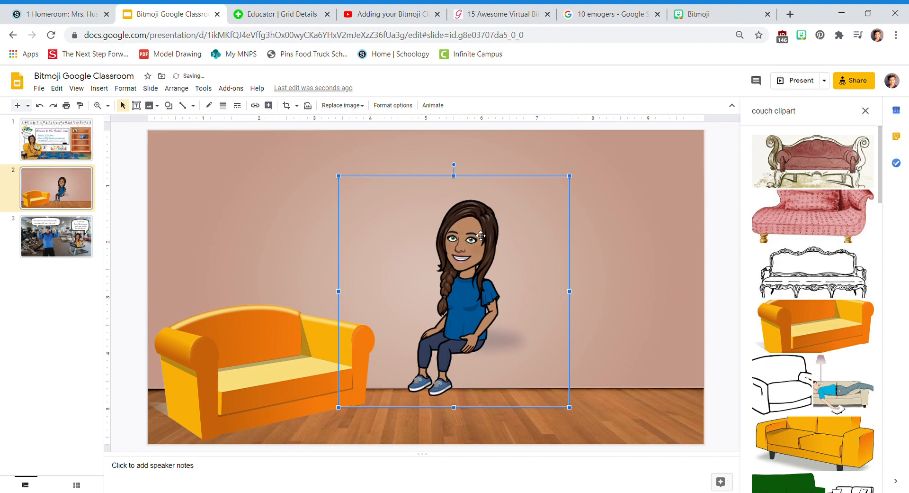
{"action": "right_click", "coordinate": [471, 317]}
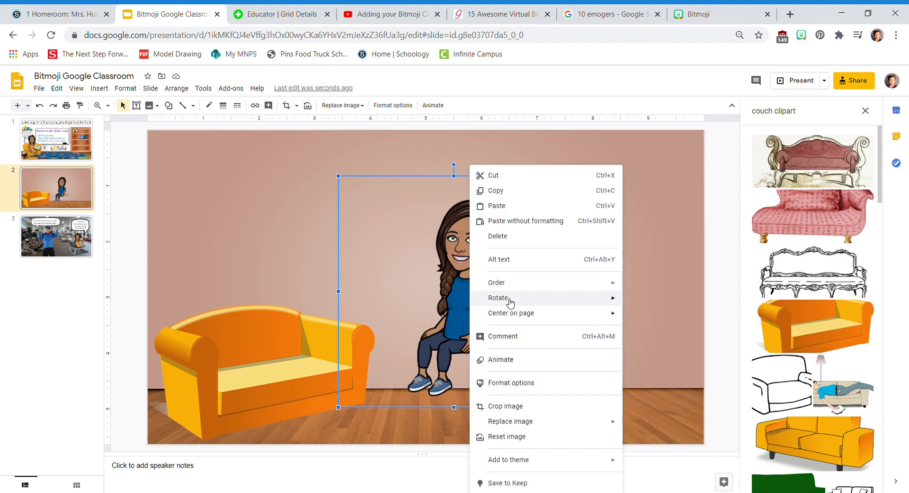
{"action": "mouse_move", "coordinate": [510, 302]}
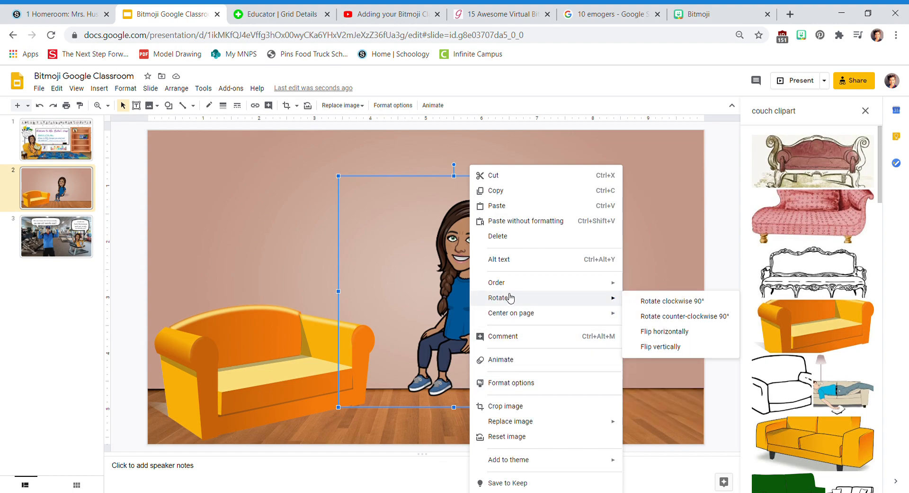
{"action": "left_click", "coordinate": [661, 337]}
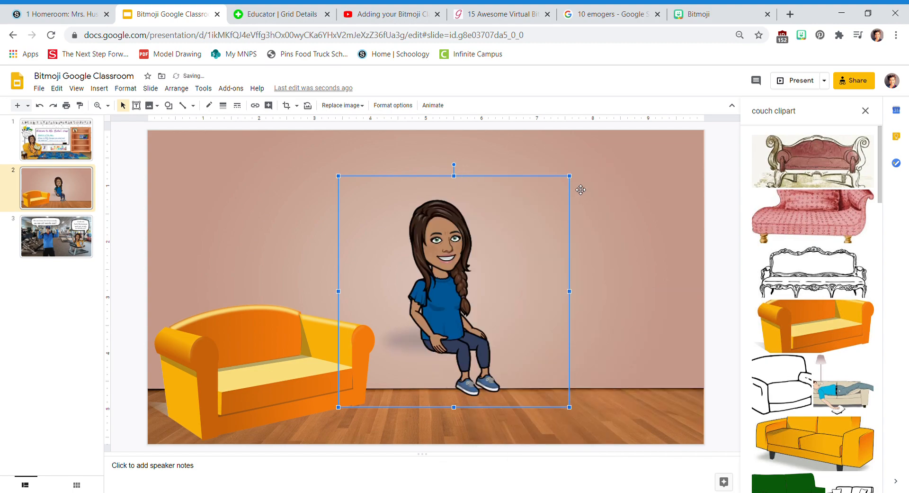
Shrink the seated Bitmoji to match the couch and position it sitting in the middle of the seat
{"action": "left_click_drag", "start_coordinate": [573, 178], "coordinate": [516, 237]}
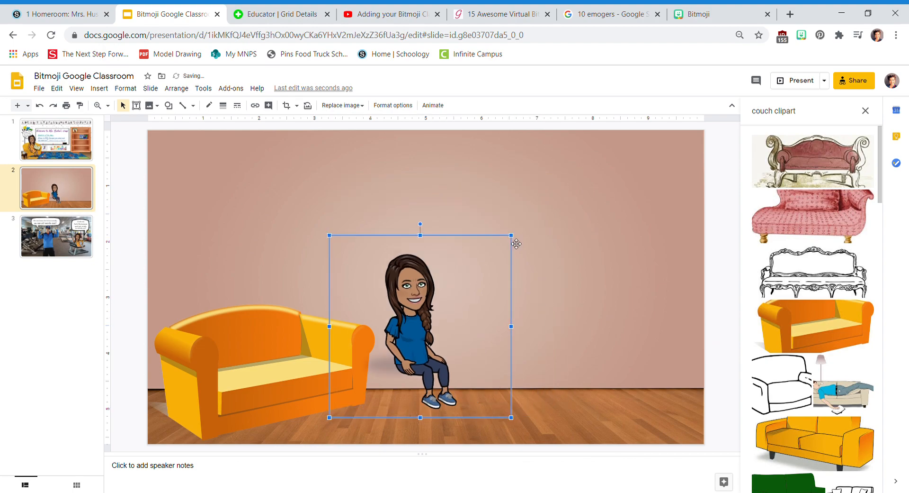
{"action": "left_click_drag", "start_coordinate": [423, 313], "coordinate": [284, 335]}
{"action": "left_click", "coordinate": [442, 350]}
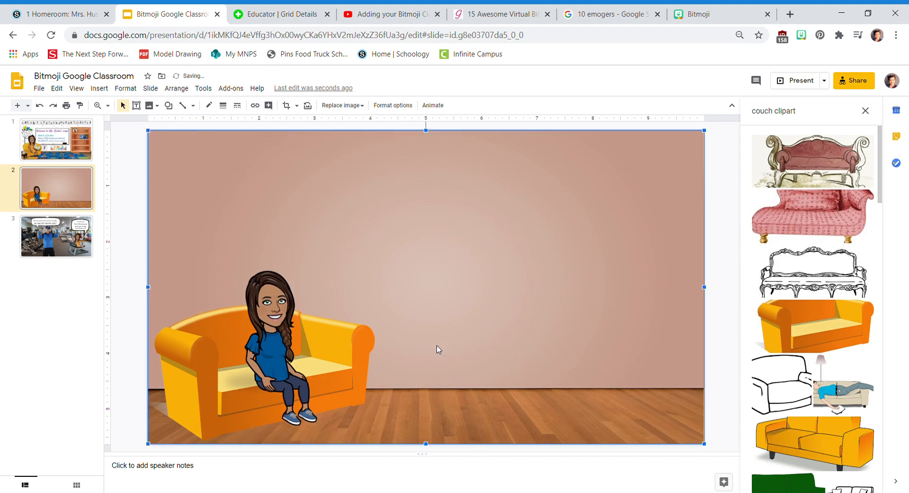
{"action": "left_click", "coordinate": [279, 355]}
{"action": "mouse_move", "coordinate": [278, 356]}
{"action": "left_mouse_down"}
{"action": "mouse_move", "coordinate": [293, 351]}
{"action": "mouse_move", "coordinate": [272, 354]}
{"action": "left_mouse_up"}
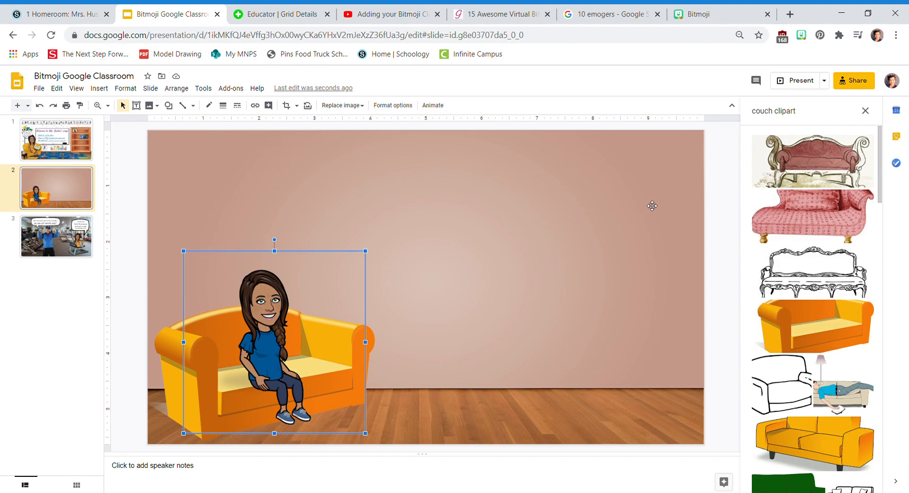
Open Outlook mail in a new tab and download the waving Bitmoji IMG_3249.PNG from the message with three Bitmoji attachments
{"action": "left_click", "coordinate": [789, 18]}
{"action": "type", "text": "out"}
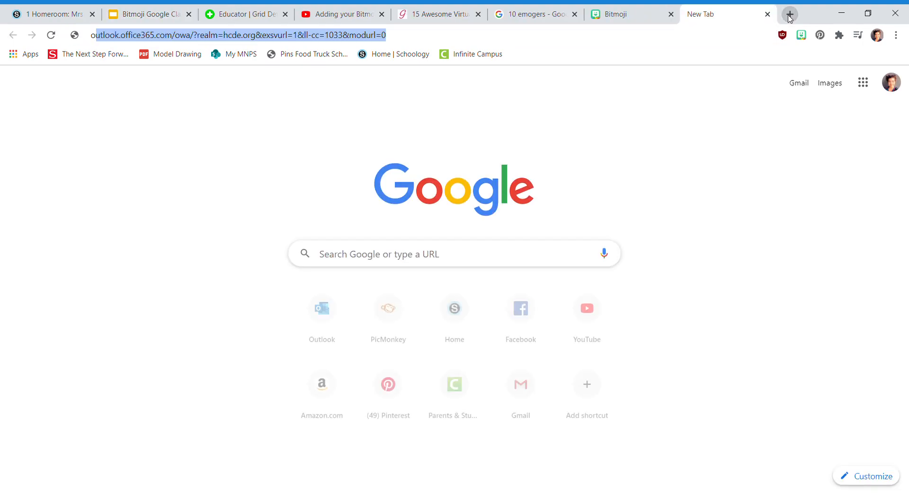
{"action": "key", "text": "Return"}
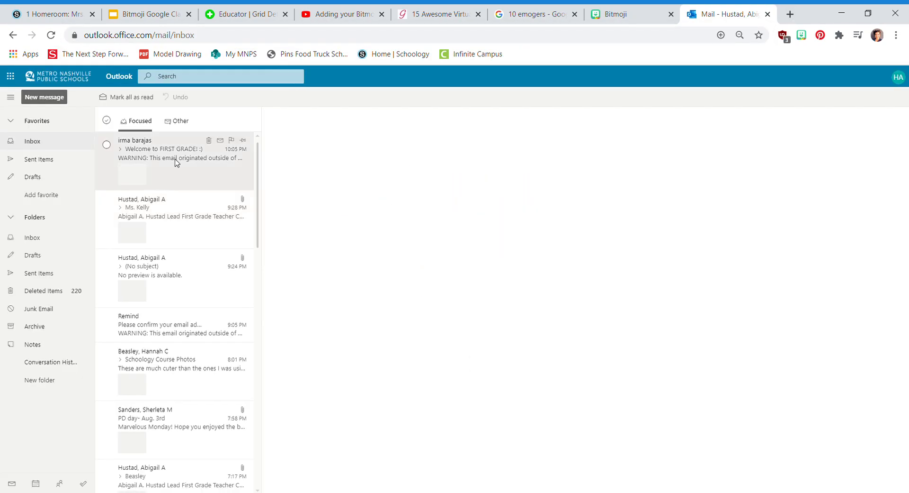
{"action": "left_click", "coordinate": [177, 218]}
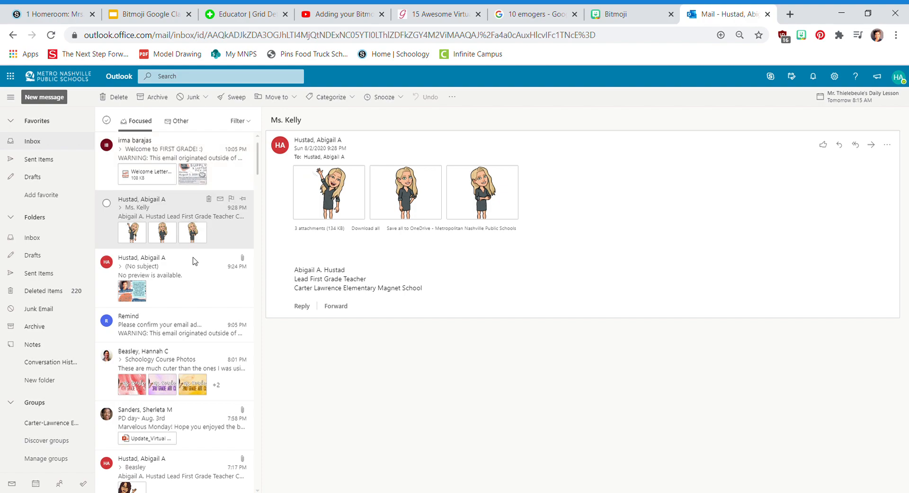
{"action": "mouse_move", "coordinate": [345, 187]}
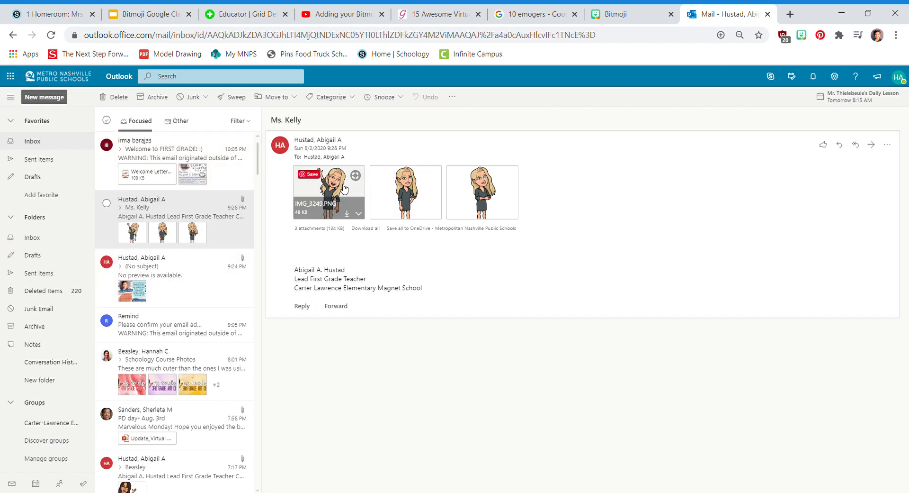
{"action": "left_click", "coordinate": [348, 213]}
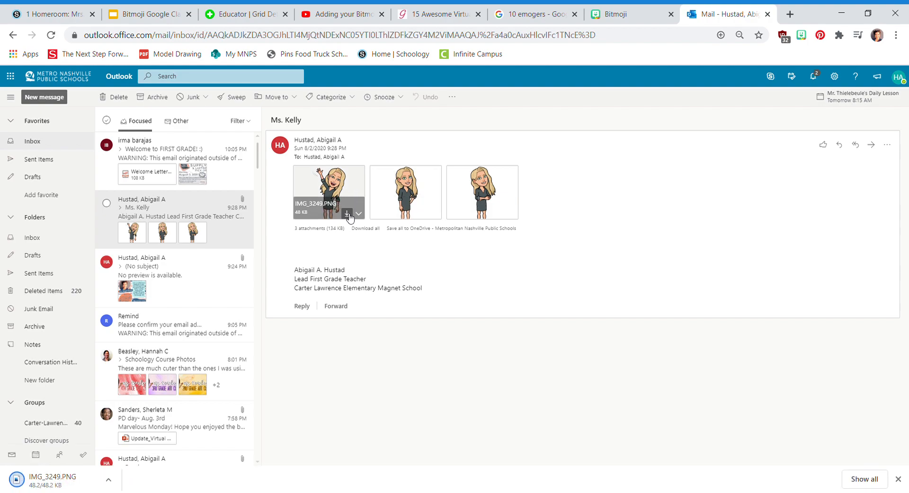
{"action": "left_click", "coordinate": [898, 479]}
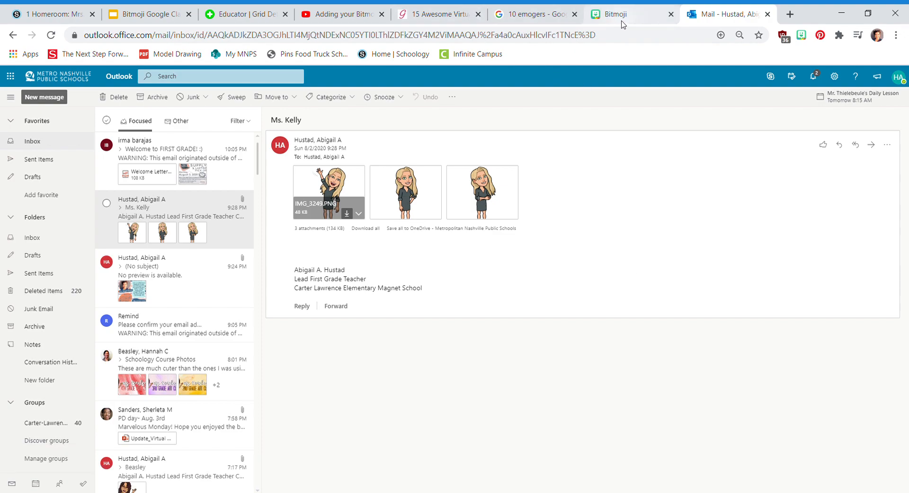
Switch back to the Bitmoji Google Classroom presentation and insert the downloaded waving Bitmoji image from the computer on slide 2
{"action": "left_click", "coordinate": [147, 15]}
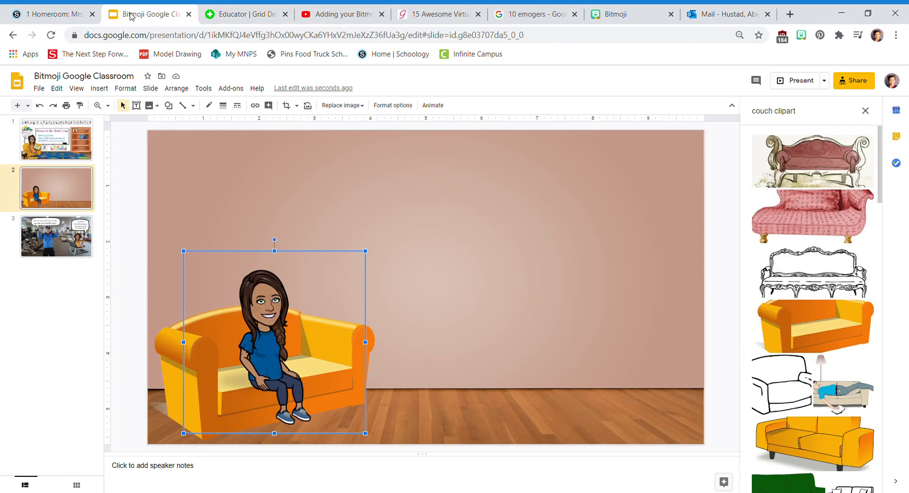
{"action": "left_click", "coordinate": [100, 88]}
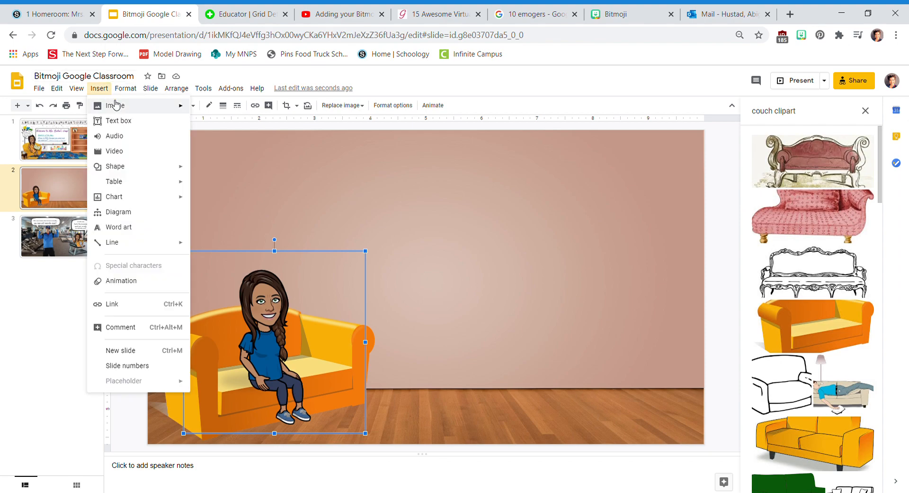
{"action": "mouse_move", "coordinate": [118, 106]}
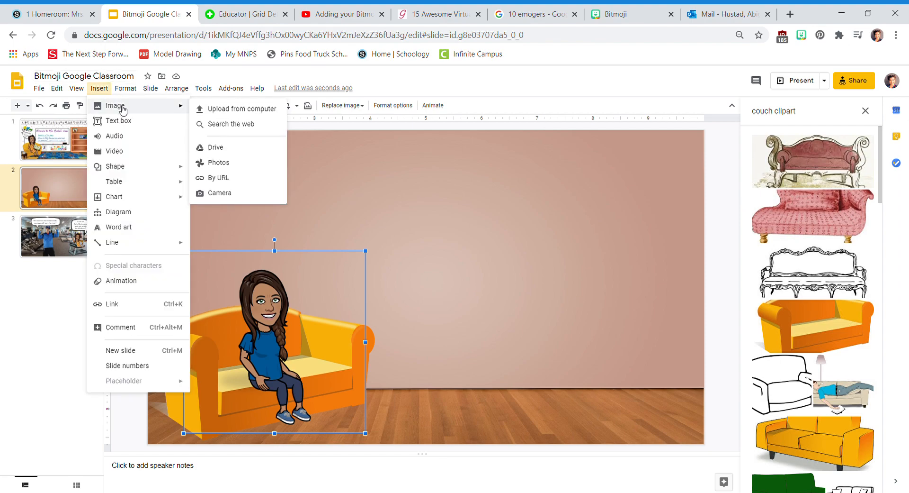
{"action": "left_click", "coordinate": [236, 110]}
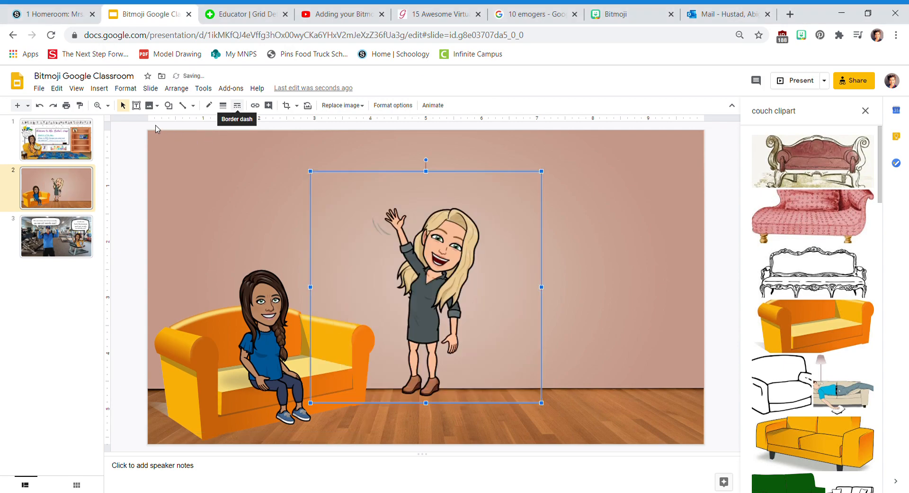
Move the waving Bitmoji down beside the seated one in front of the couch and shrink it slightly
{"action": "left_click_drag", "start_coordinate": [427, 303], "coordinate": [365, 322]}
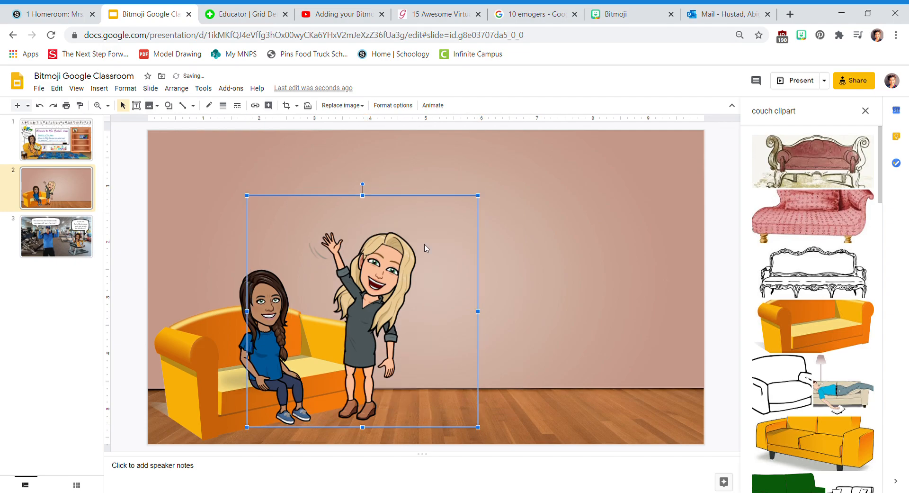
{"action": "left_click_drag", "start_coordinate": [484, 197], "coordinate": [459, 222]}
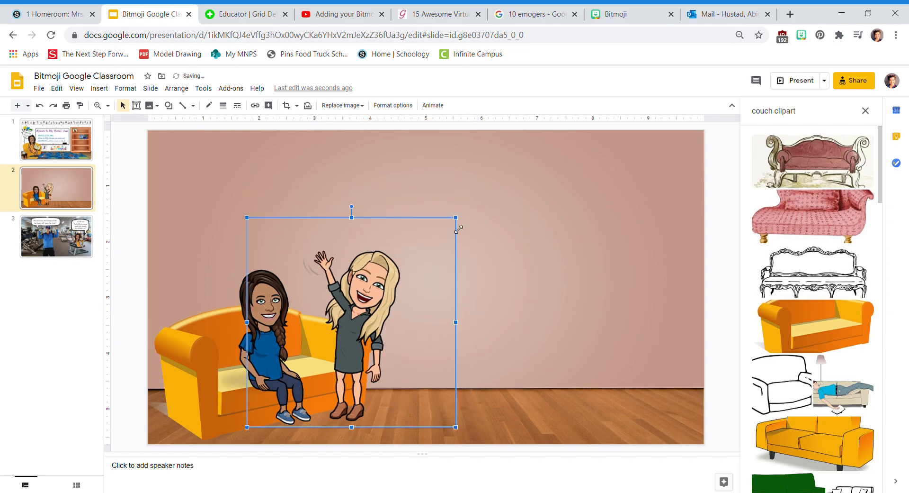
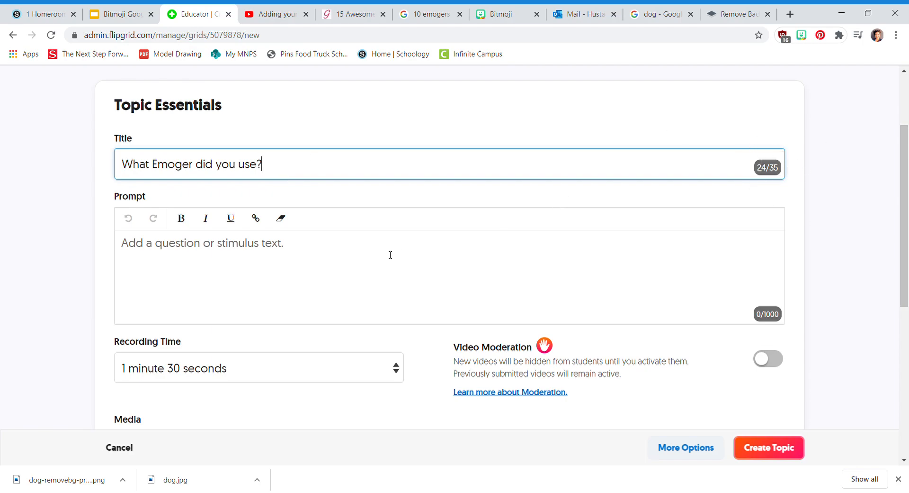
Enter the topic prompt "Tell us your name and one Emoger that you used this summer! How were you feeling? Which Emoger did you use?"
{"action": "scroll", "coordinate": [391, 255], "scroll_direction": "down", "scroll_amount": 1}
{"action": "left_click", "coordinate": [288, 243]}
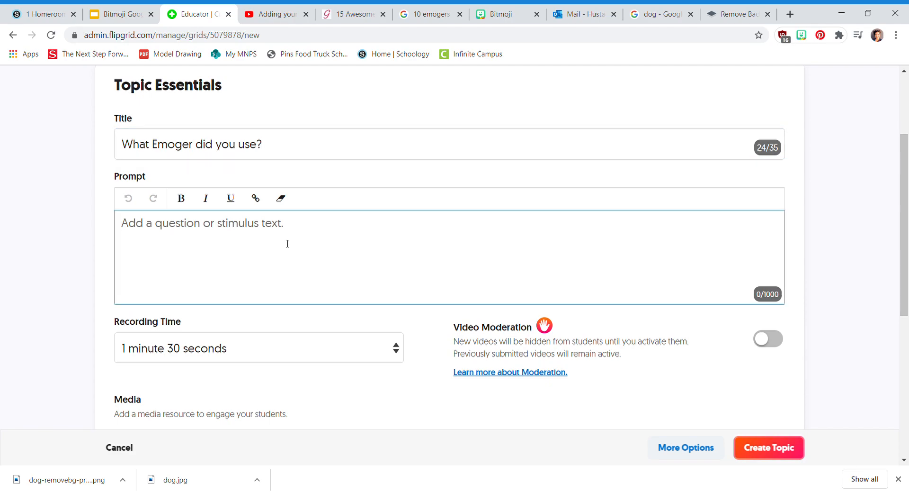
{"action": "type", "text": "Tell "}
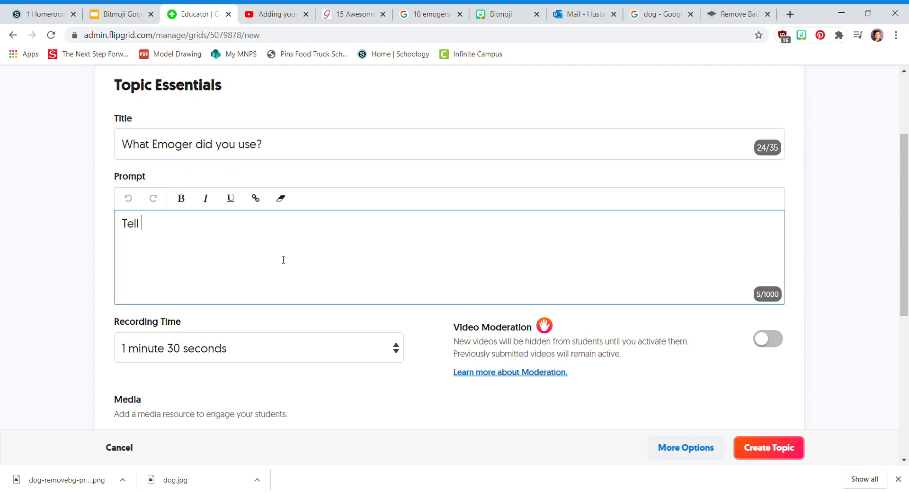
{"action": "type", "text": "us your name a"}
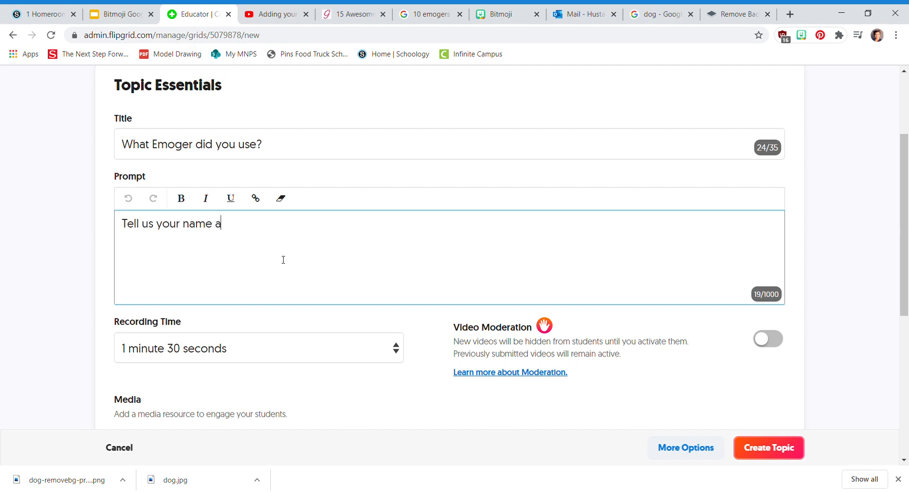
{"action": "type", "text": "nd one Emoger "}
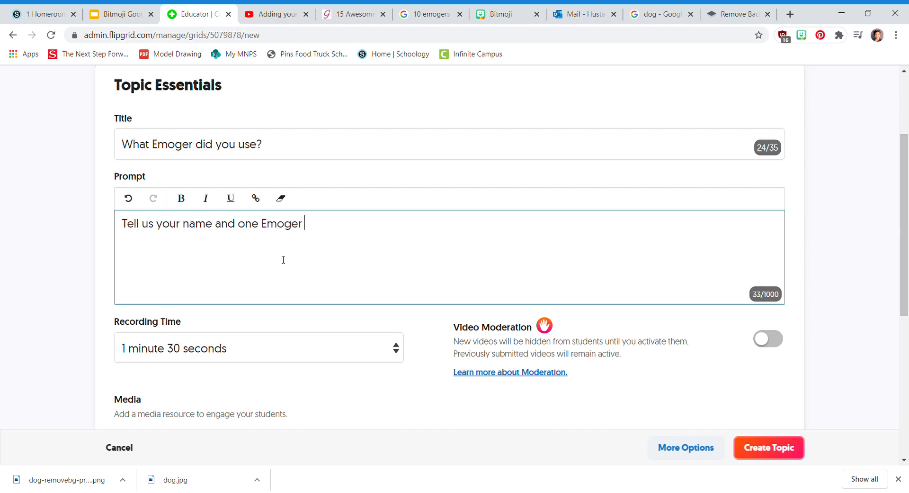
{"action": "type", "text": "that you used this "}
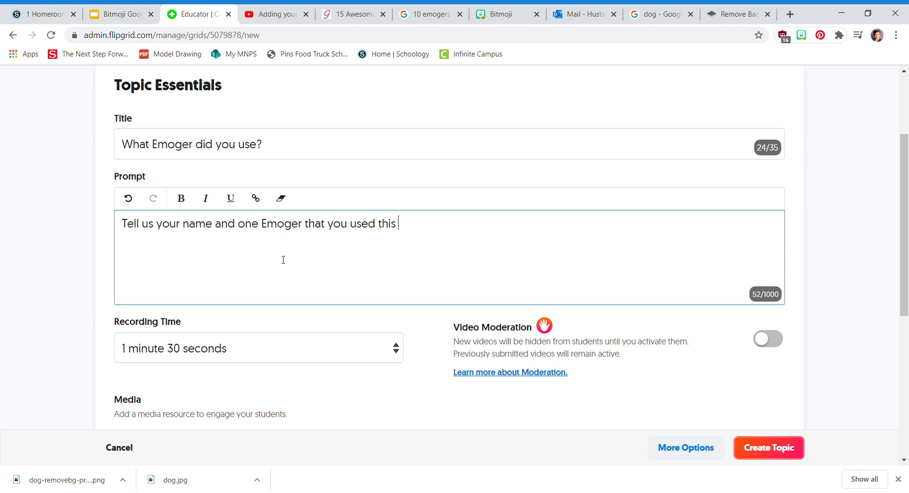
{"action": "type", "text": "summer! How were you feeling"}
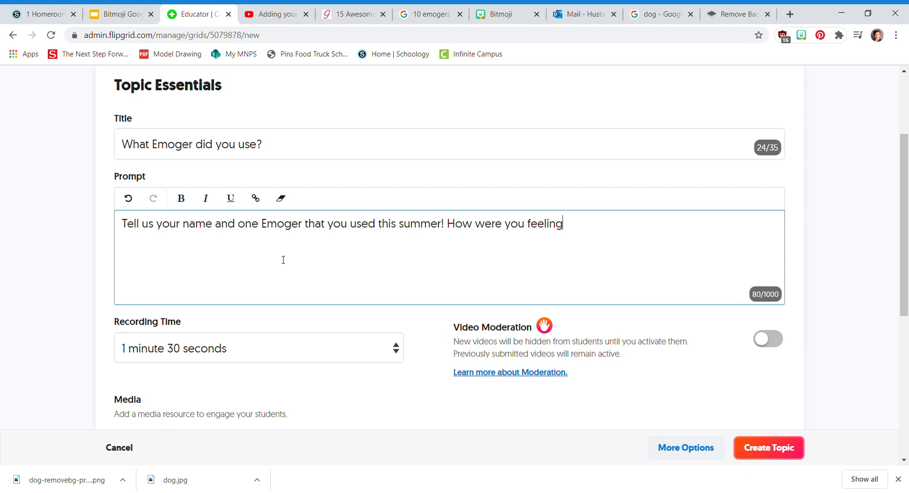
{"action": "type", "text": "? Which Emo"}
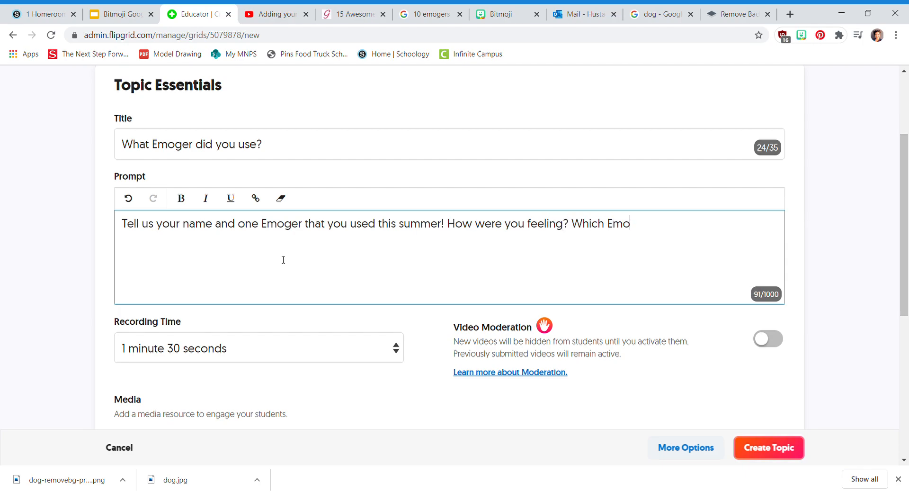
{"action": "type", "text": "ger did you use"}
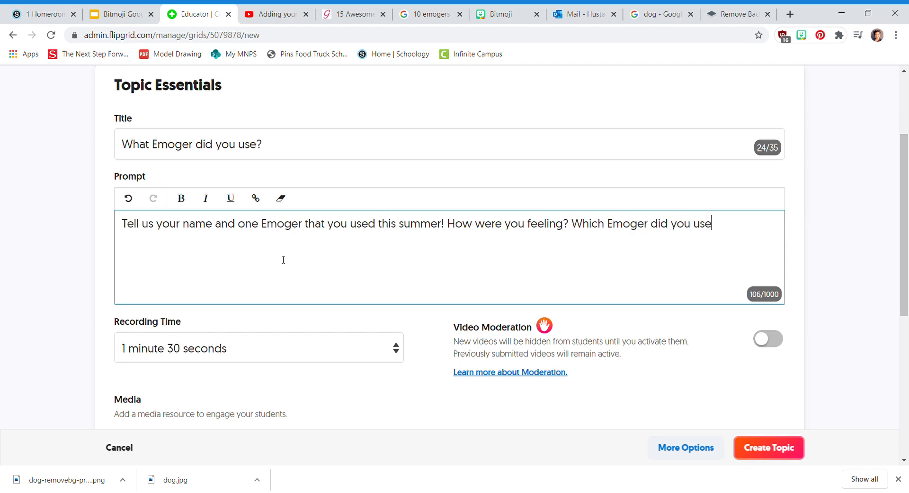
{"action": "type", "text": "?"}
Set the topic's recording time to 1 minute
{"action": "scroll", "coordinate": [244, 353], "scroll_direction": "down", "scroll_amount": 1}
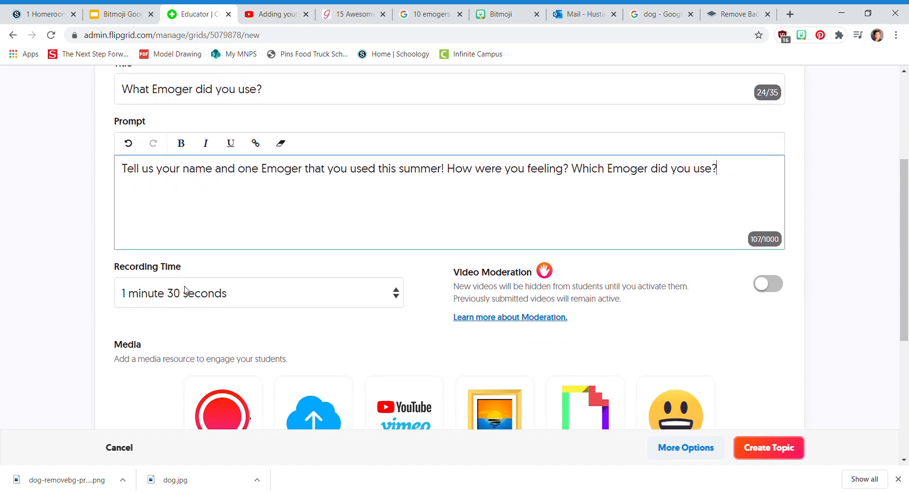
{"action": "left_click", "coordinate": [253, 290]}
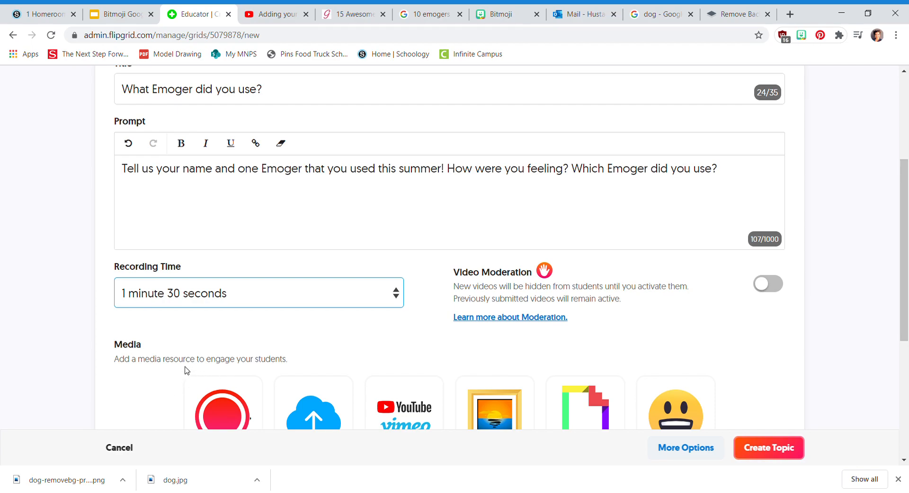
{"action": "key", "text": "Up"}
{"action": "left_click", "coordinate": [423, 340]}
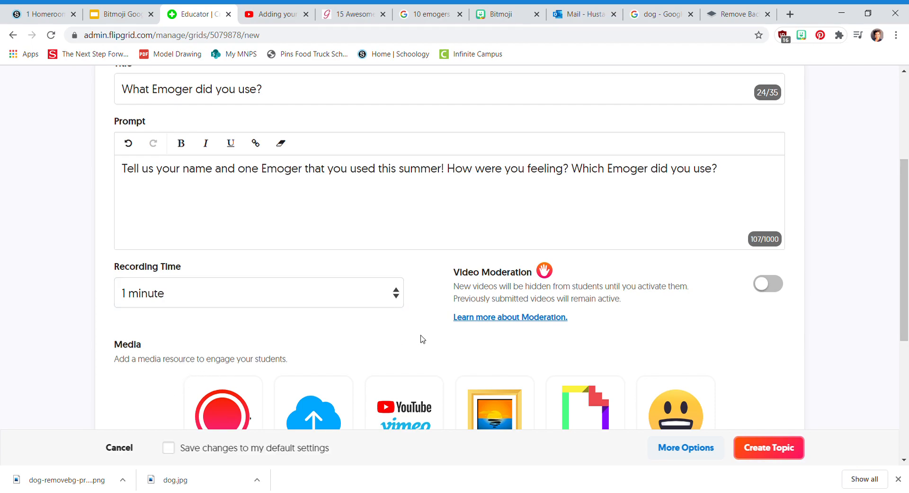
Open the image upload for the topic's media resource and dismiss the file chooser without picking a file
{"action": "scroll", "coordinate": [425, 339], "scroll_direction": "down", "scroll_amount": 1}
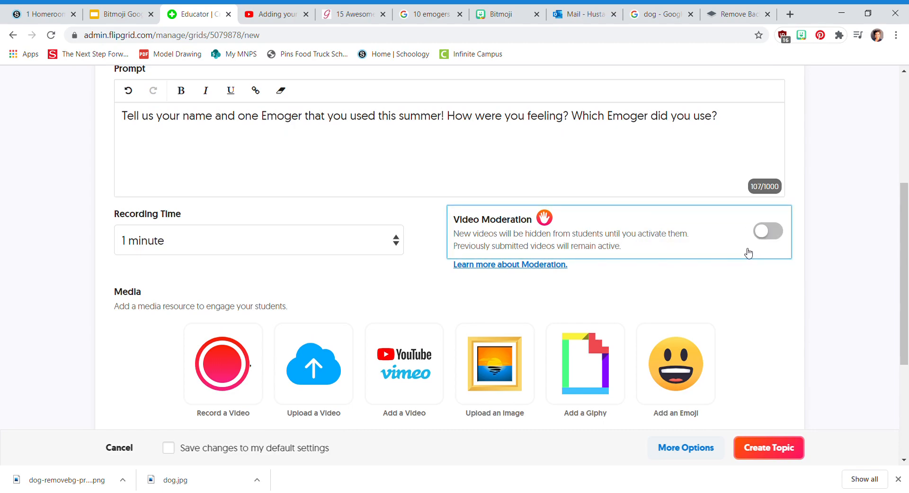
{"action": "scroll", "coordinate": [723, 278], "scroll_direction": "down", "scroll_amount": 3}
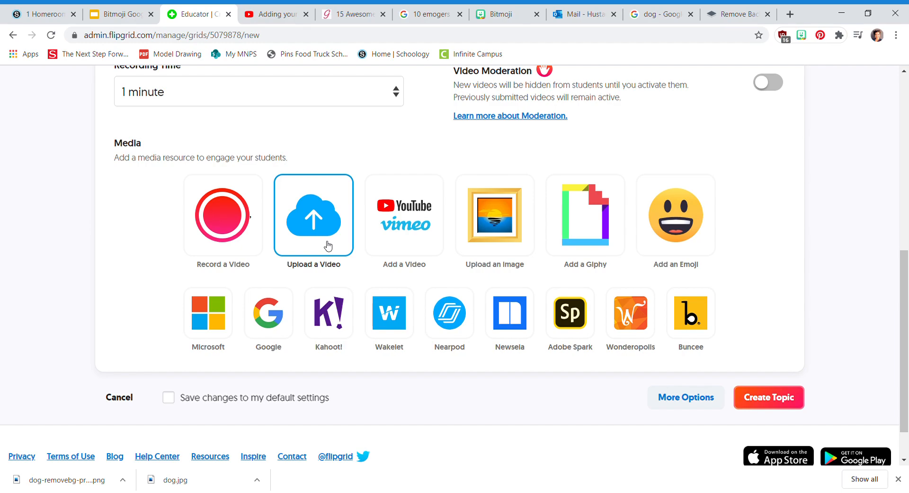
{"action": "left_click", "coordinate": [505, 230]}
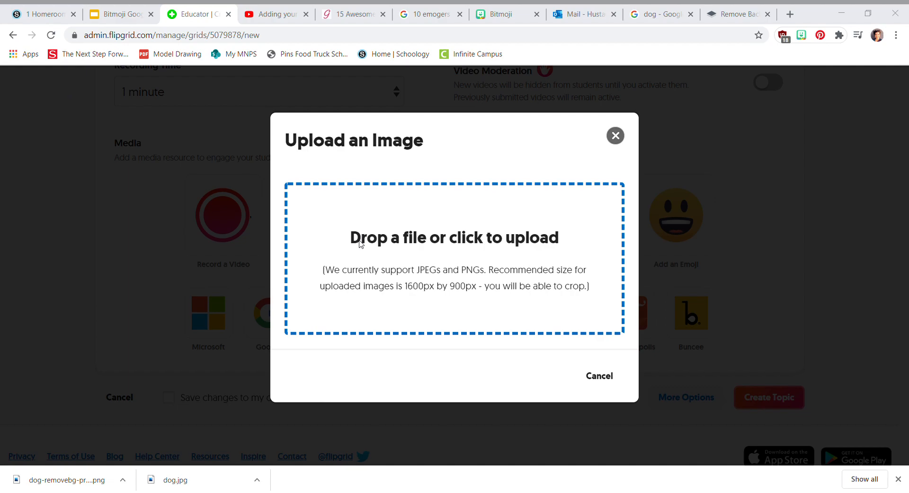
{"action": "left_click", "coordinate": [778, 11]}
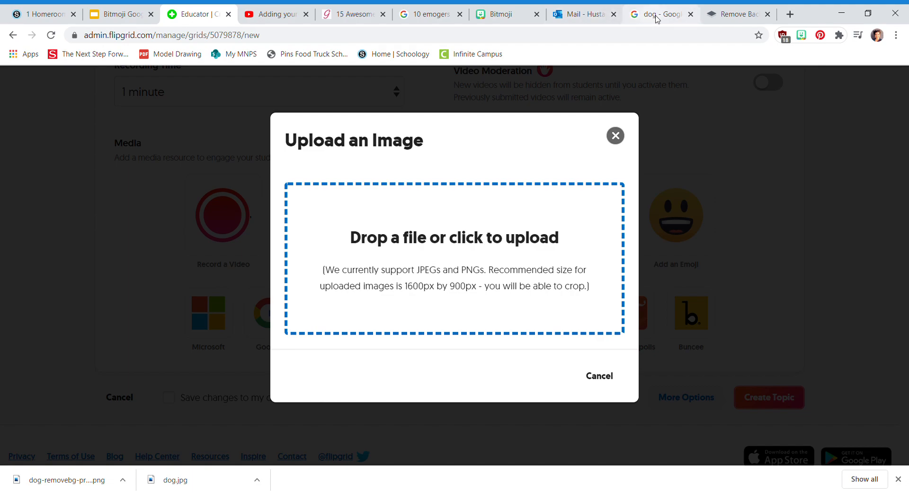
Switch to the Google Images dog search, search for "10 emogers" instead and download the "10 Emogers on Vimeo" chalkboard image
{"action": "left_click", "coordinate": [657, 16]}
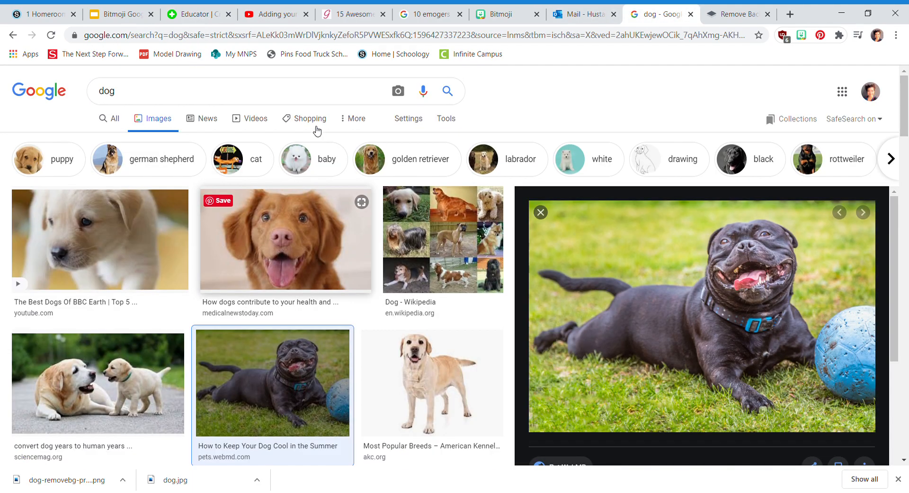
{"action": "left_click_drag", "start_coordinate": [146, 93], "coordinate": [1, 80]}
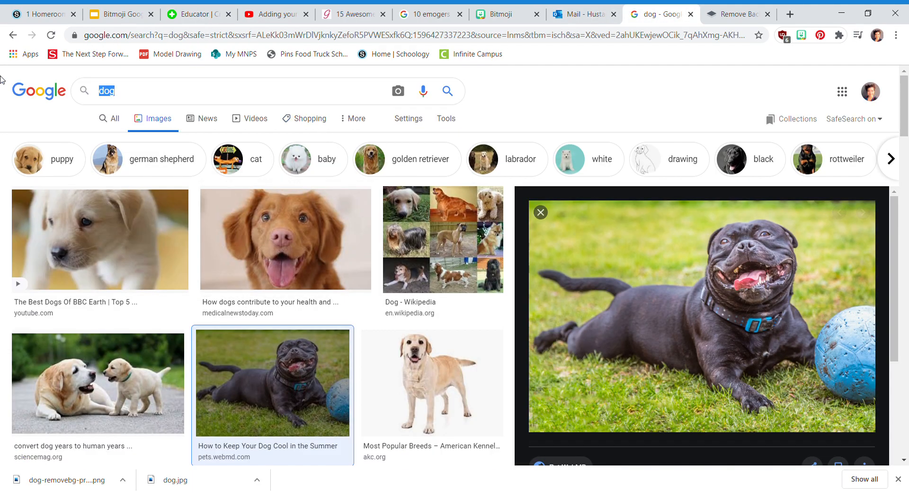
{"action": "type", "text": "10 e"}
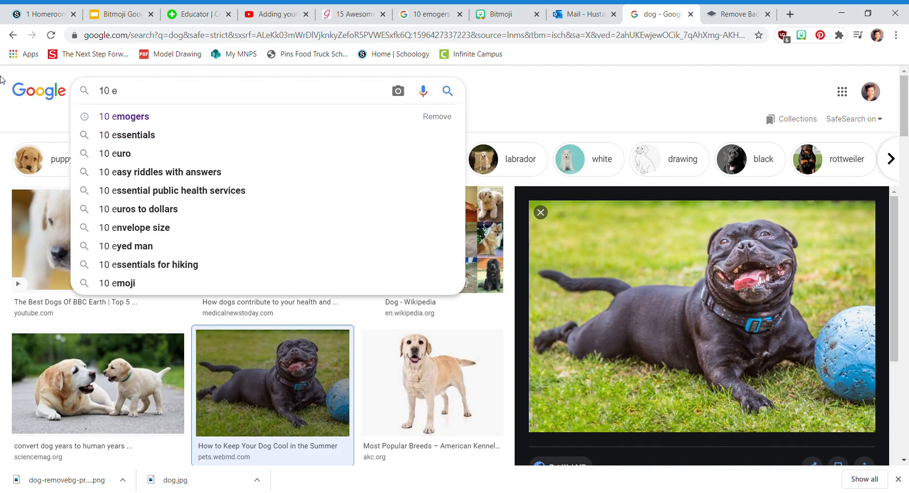
{"action": "key", "text": "Down"}
{"action": "key", "text": "Return"}
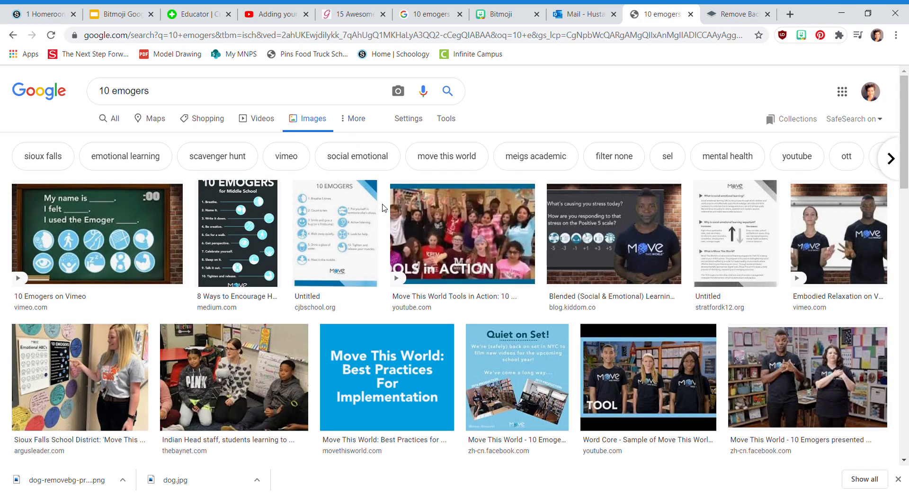
{"action": "left_click", "coordinate": [97, 248]}
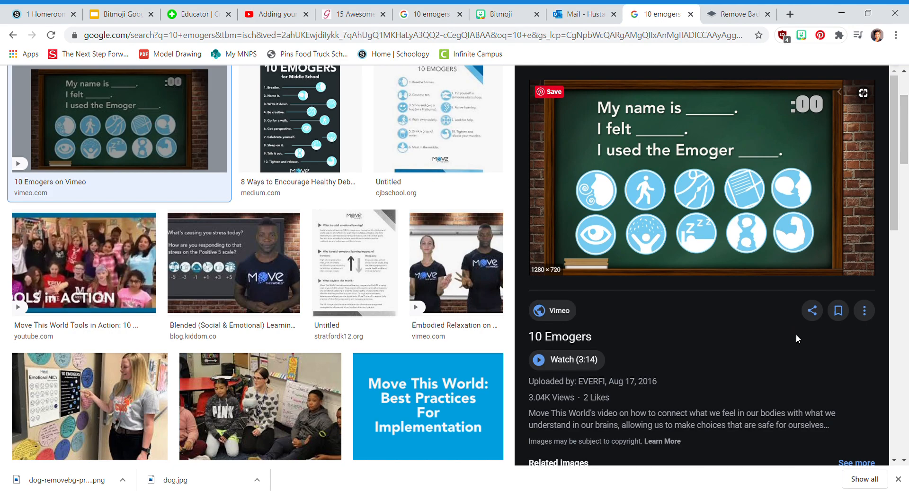
{"action": "key", "text": "super+shift+s"}
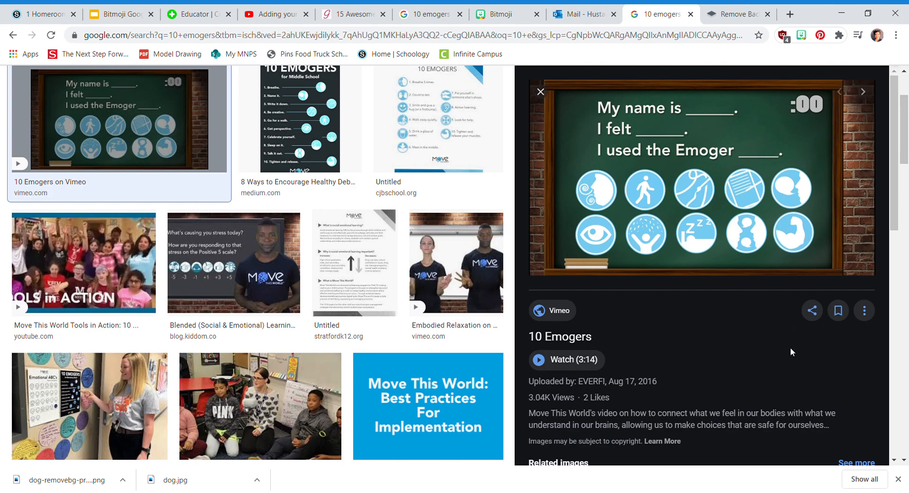
{"action": "left_click", "coordinate": [697, 394]}
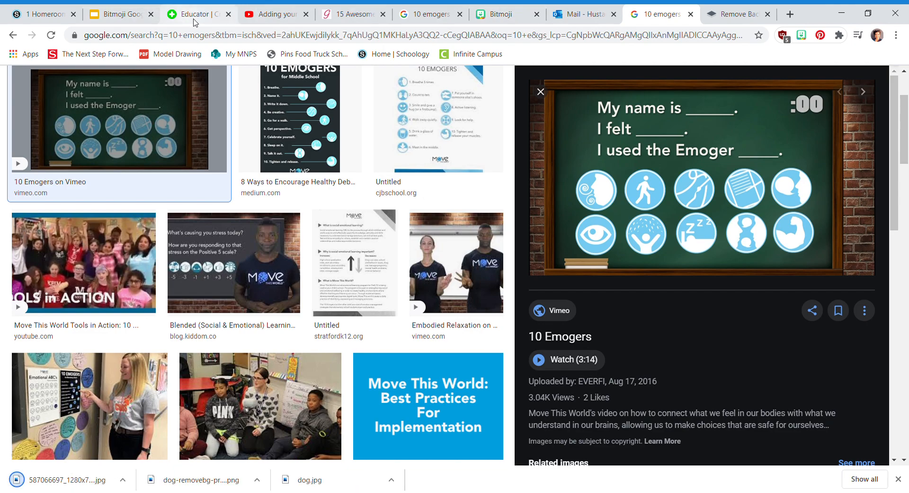
Switch back to Flipgrid, upload the downloaded Emogers chalkboard image as the topic's media and crop it at 16:9
{"action": "left_click", "coordinate": [193, 19]}
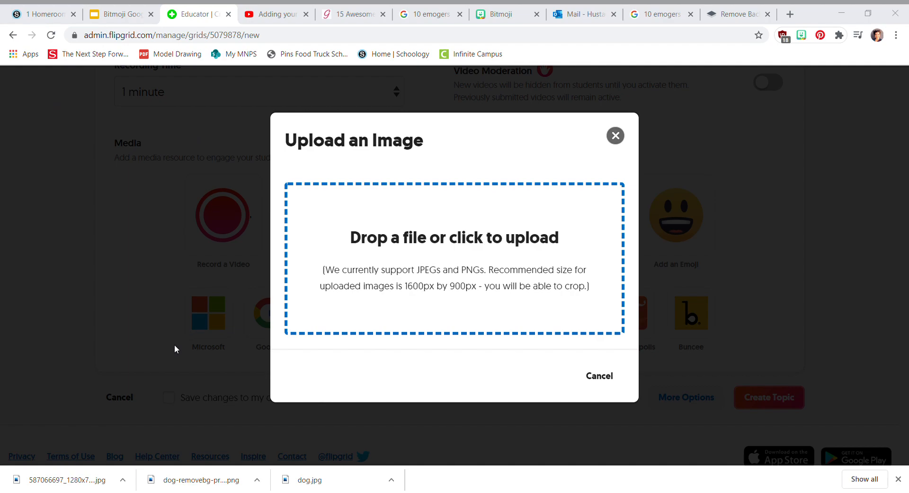
{"action": "double_click", "coordinate": [267, 93]}
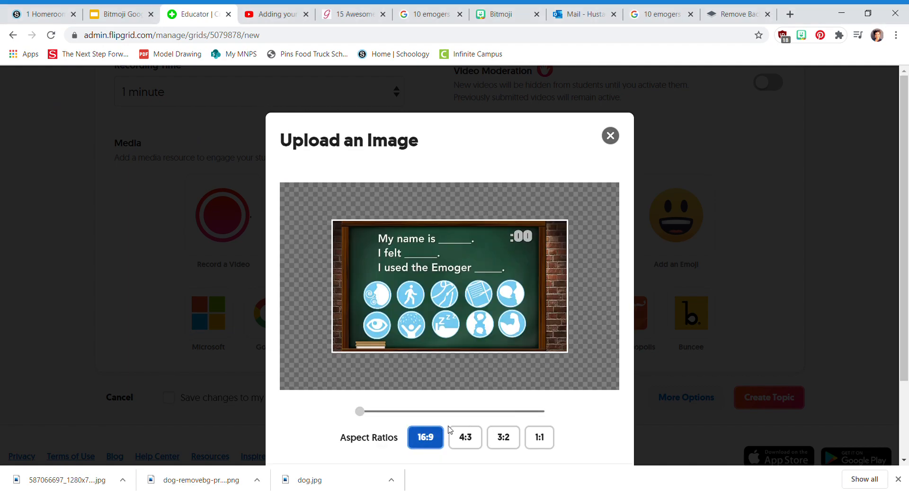
{"action": "scroll", "coordinate": [577, 442], "scroll_direction": "down", "scroll_amount": 2}
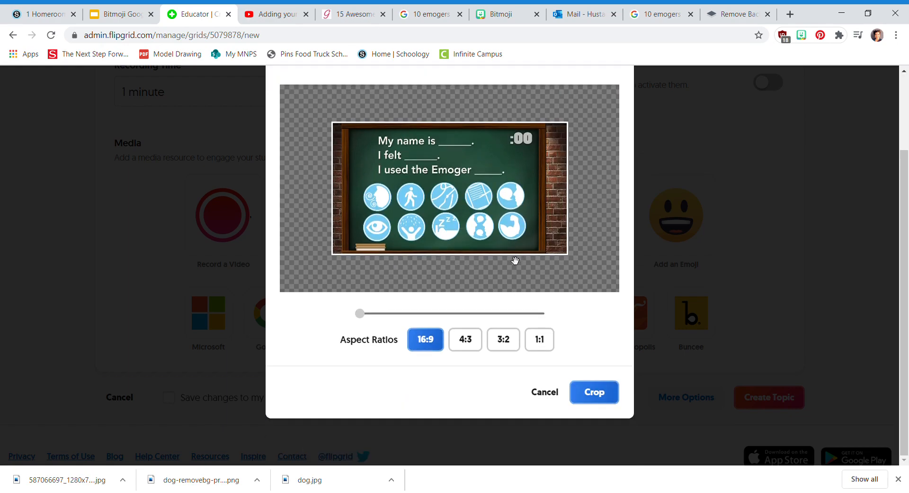
{"action": "left_click", "coordinate": [601, 402]}
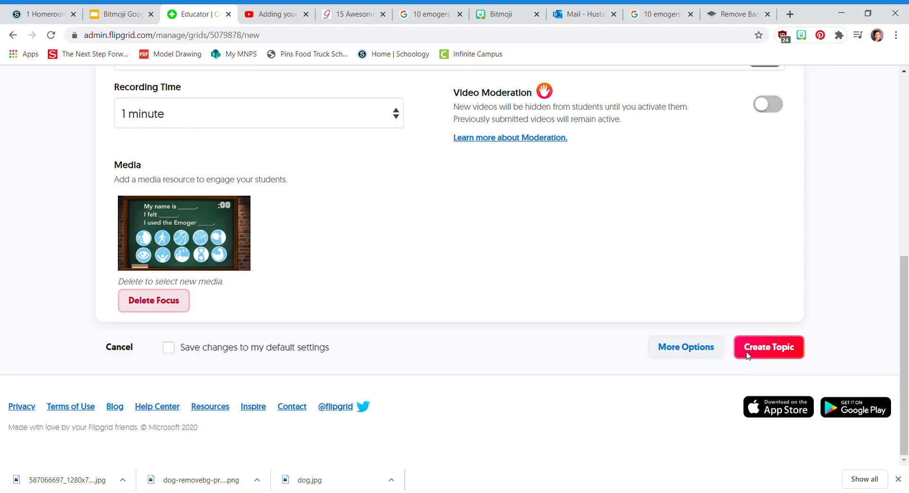
Create the topic and copy its share link
{"action": "left_click", "coordinate": [747, 355]}
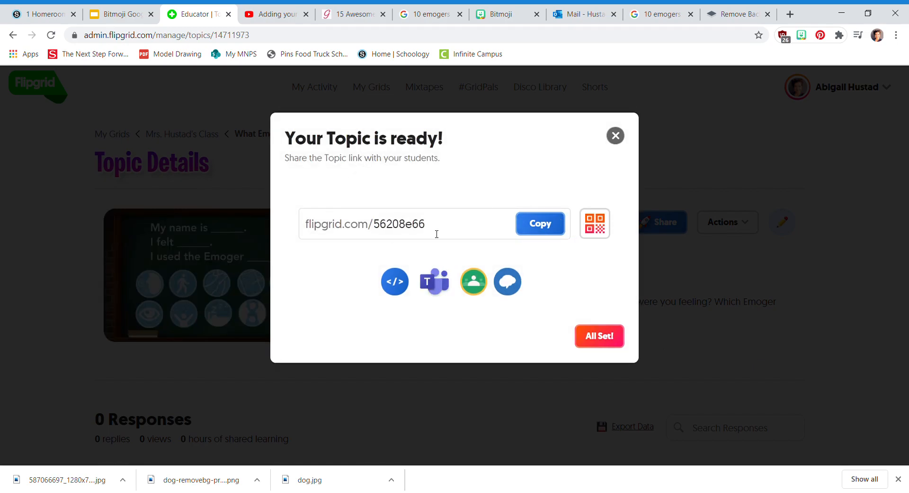
{"action": "left_click", "coordinate": [542, 229]}
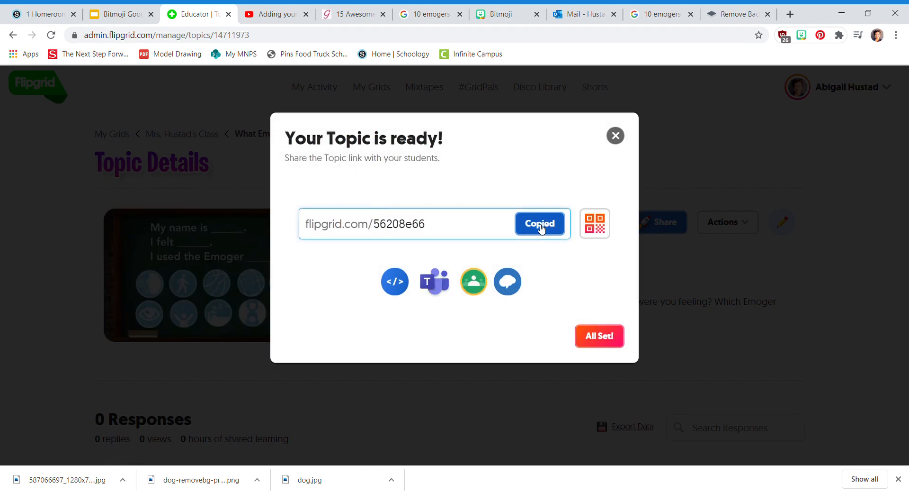
Switch to the Bitmoji Google Classroom presentation in Google Slides and place the text cursor in the whiteboard question
{"action": "left_click", "coordinate": [116, 14]}
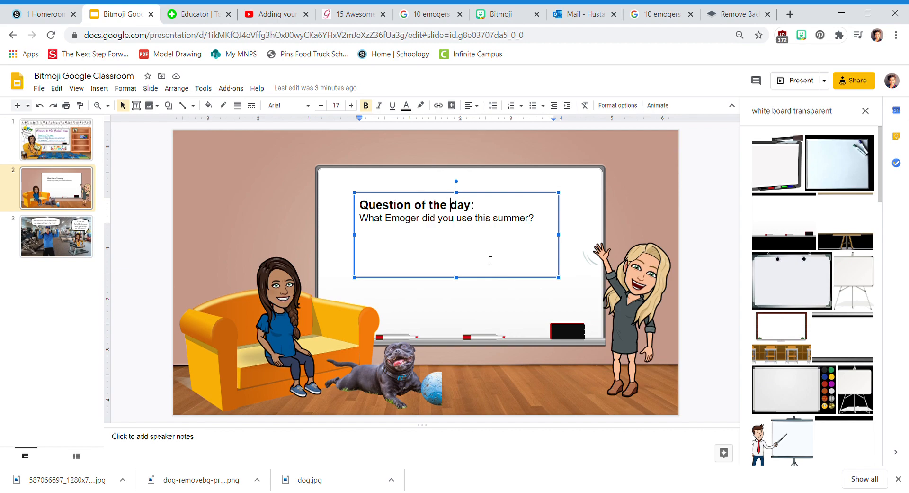
{"action": "left_click", "coordinate": [508, 305]}
{"action": "left_click", "coordinate": [444, 217]}
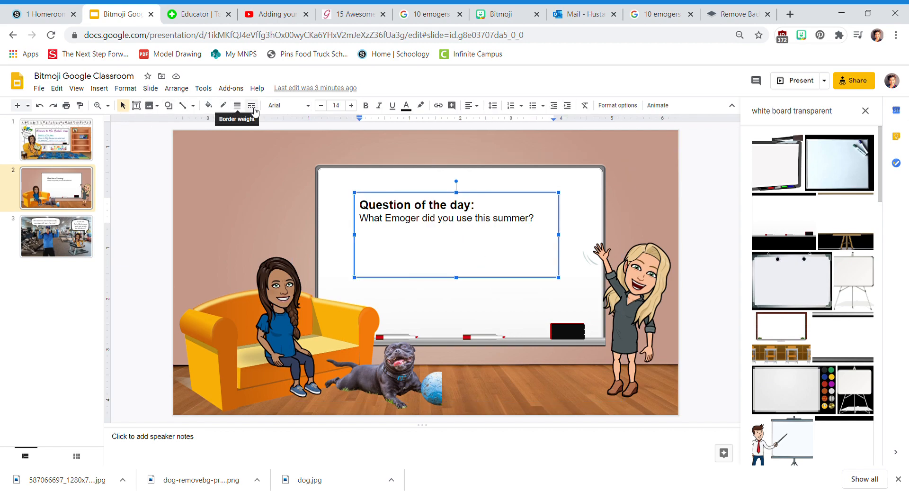
Try to add the copied Flipgrid topic link at the cursor within the word "you" in the whiteboard question
{"action": "left_click", "coordinate": [438, 106]}
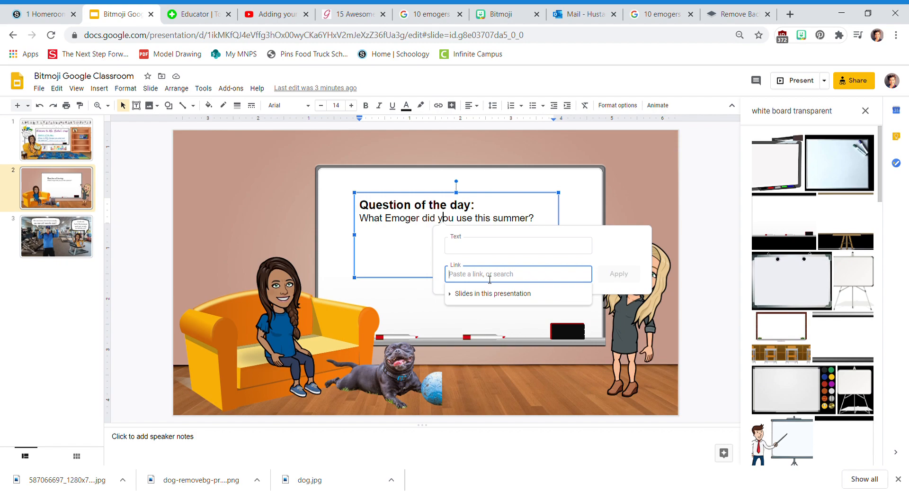
{"action": "key", "text": "ctrl+v"}
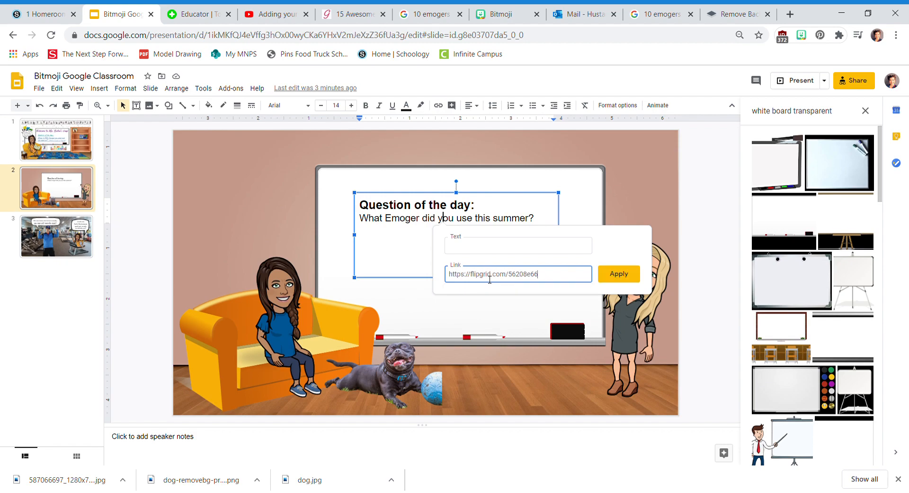
{"action": "left_click", "coordinate": [625, 274]}
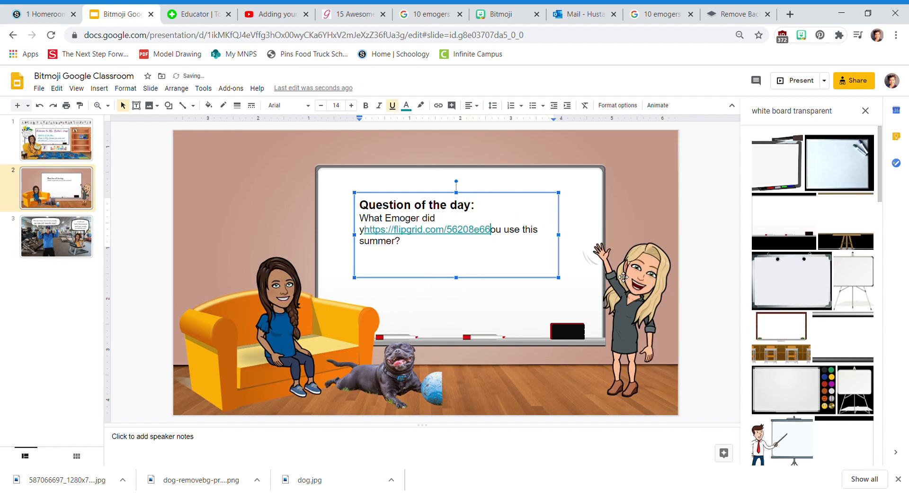
Delete the inserted Flipgrid address from the middle of the word "you" in the whiteboard question
{"action": "key", "text": "BackSpace"}
{"action": "key", "text": "BackSpace"}
{"action": "key", "text": "BackSpace"}
{"action": "key", "text": "BackSpace"}
{"action": "key", "text": "BackSpace"}
{"action": "key", "text": "BackSpace"}
{"action": "key", "text": "BackSpace"}
{"action": "key", "text": "BackSpace"}
{"action": "key", "text": "BackSpace"}
{"action": "key", "text": "BackSpace"}
{"action": "key", "text": "BackSpace"}
{"action": "key", "text": "BackSpace"}
{"action": "key", "text": "BackSpace"}
{"action": "key", "text": "BackSpace"}
{"action": "key", "text": "BackSpace"}
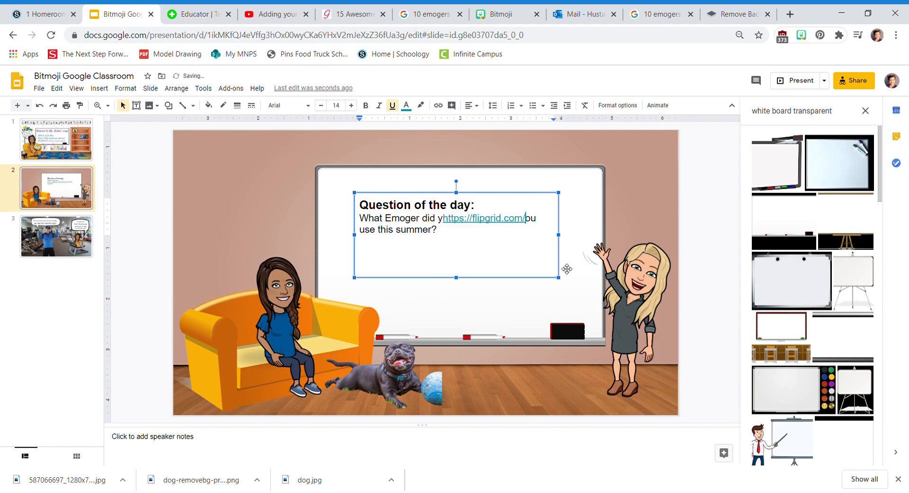
{"action": "key", "text": "BackSpace"}
{"action": "key", "text": "BackSpace"}
{"action": "key", "text": "BackSpace"}
{"action": "key", "text": "BackSpace"}
{"action": "key", "text": "BackSpace"}
{"action": "key", "text": "BackSpace"}
{"action": "key", "text": "BackSpace"}
{"action": "key", "text": "BackSpace"}
{"action": "key", "text": "BackSpace"}
{"action": "key", "text": "BackSpace"}
{"action": "key", "text": "BackSpace"}
{"action": "key", "text": "BackSpace"}
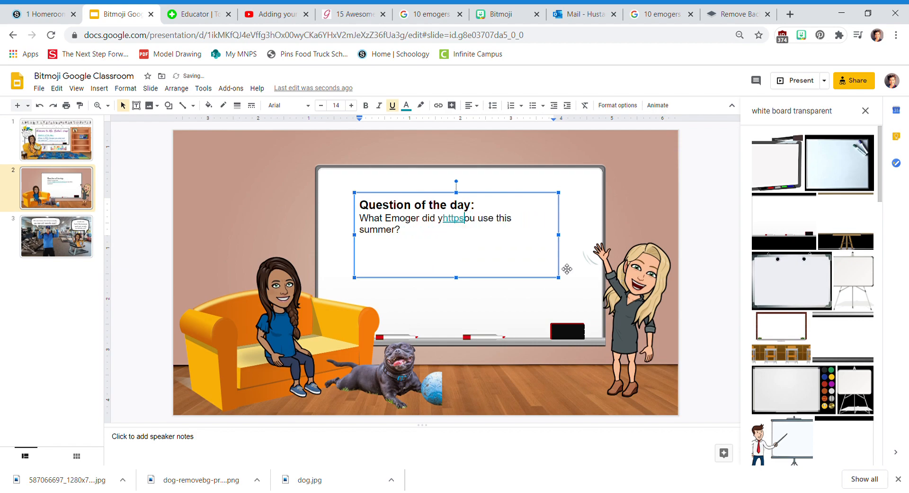
{"action": "key", "text": "BackSpace"}
{"action": "key", "text": "BackSpace"}
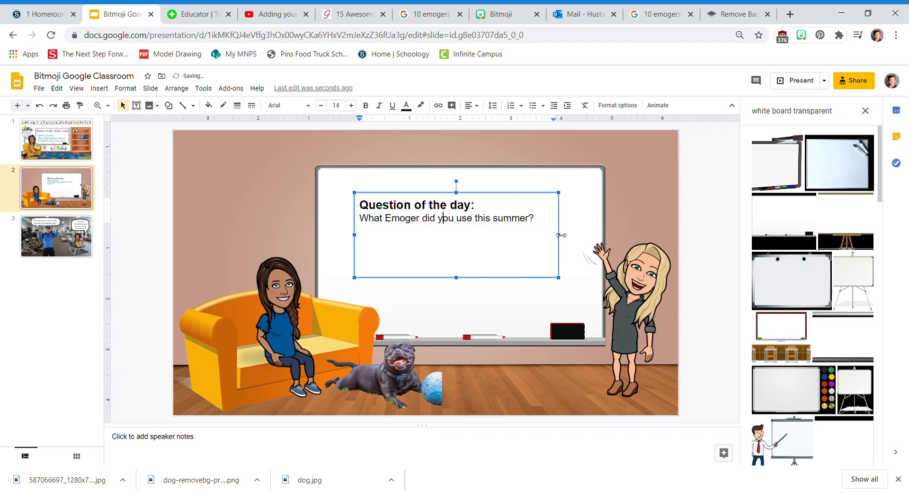
Try again to add the copied Flipgrid link, with the cursor placed inside the word "use" of the question
{"action": "left_click", "coordinate": [588, 226]}
{"action": "left_click", "coordinate": [467, 218]}
{"action": "left_click", "coordinate": [441, 107]}
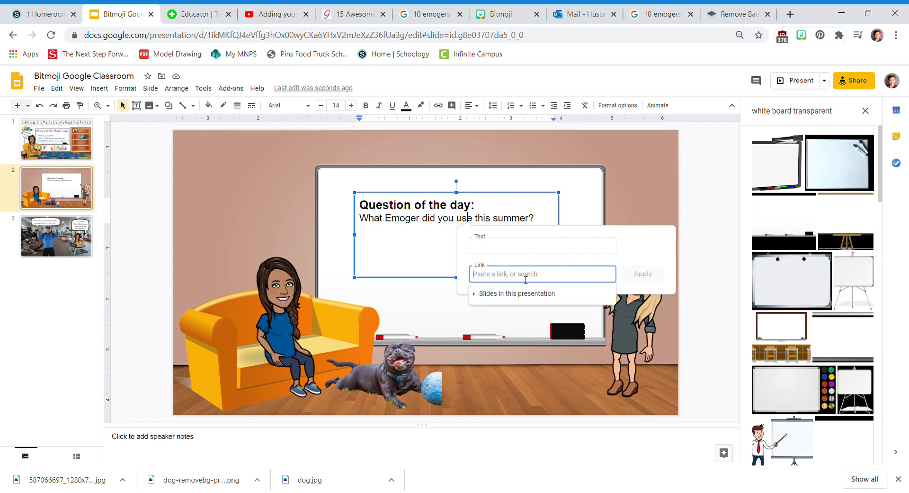
{"action": "key", "text": "ctrl+v"}
{"action": "left_click", "coordinate": [649, 278]}
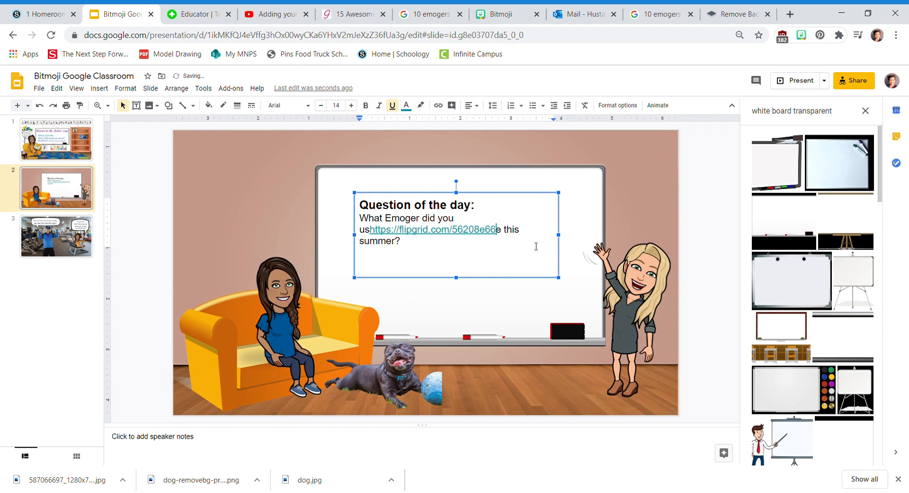
Remove the Flipgrid address inserted inside the word "use" in the whiteboard question
{"action": "key", "text": "BackSpace"}
{"action": "key", "text": "BackSpace"}
{"action": "key", "text": "BackSpace"}
{"action": "key", "text": "BackSpace"}
{"action": "key", "text": "BackSpace"}
{"action": "key", "text": "BackSpace"}
{"action": "key", "text": "BackSpace"}
{"action": "key", "text": "BackSpace"}
{"action": "key", "text": "BackSpace"}
{"action": "key", "text": "BackSpace"}
{"action": "key", "text": "BackSpace"}
{"action": "key", "text": "BackSpace"}
{"action": "key", "text": "BackSpace"}
{"action": "key", "text": "BackSpace"}
{"action": "key", "text": "BackSpace"}
{"action": "key", "text": "BackSpace"}
{"action": "key", "text": "BackSpace"}
{"action": "key", "text": "BackSpace"}
{"action": "key", "text": "BackSpace"}
{"action": "key", "text": "BackSpace"}
{"action": "key", "text": "BackSpace"}
{"action": "key", "text": "BackSpace"}
{"action": "key", "text": "BackSpace"}
{"action": "key", "text": "BackSpace"}
{"action": "key", "text": "BackSpace"}
{"action": "key", "text": "BackSpace"}
{"action": "key", "text": "BackSpace"}
{"action": "key", "text": "BackSpace"}
{"action": "key", "text": "BackSpace"}
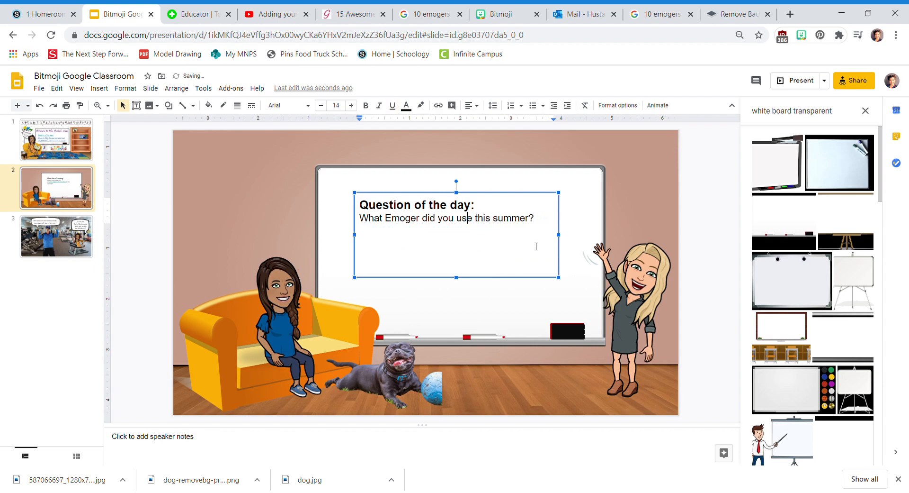
Link both lines of the whiteboard text, "Question of the day:" and the Emoger question, to the copied Flipgrid topic address
{"action": "left_click", "coordinate": [518, 325]}
{"action": "triple_click", "coordinate": [405, 206]}
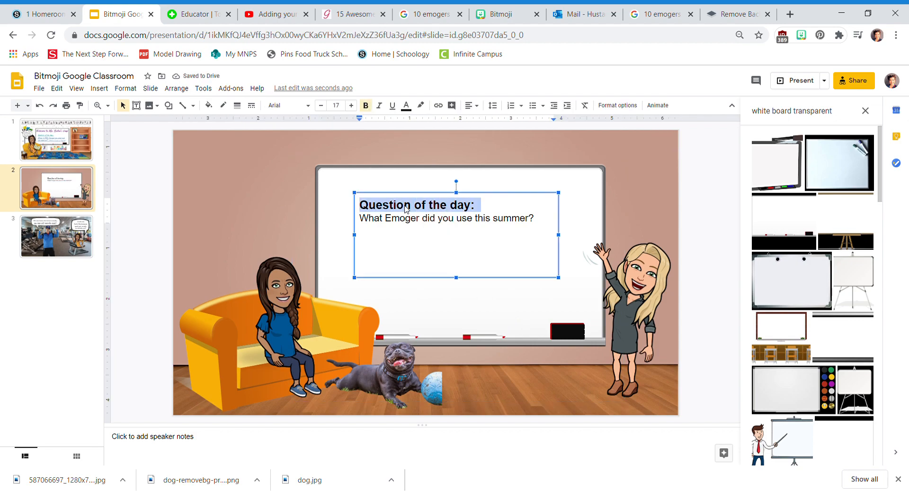
{"action": "left_click_drag", "start_coordinate": [524, 228], "coordinate": [315, 202]}
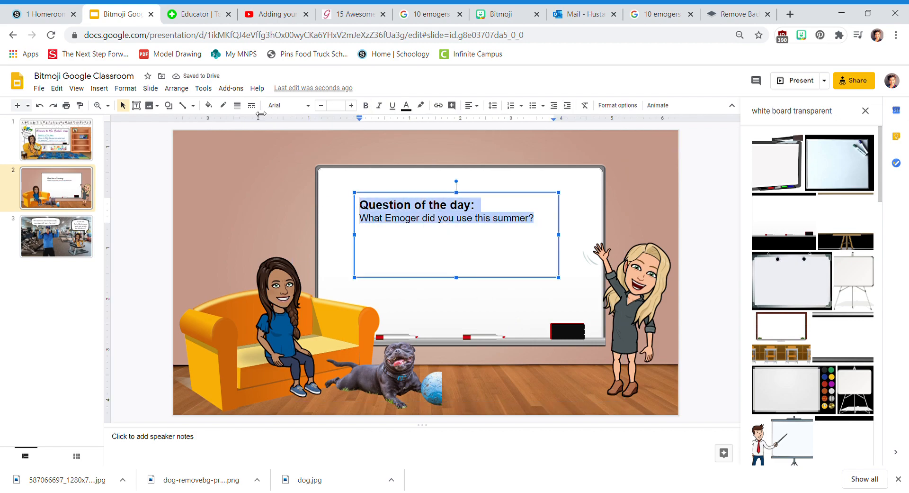
{"action": "left_click", "coordinate": [438, 105]}
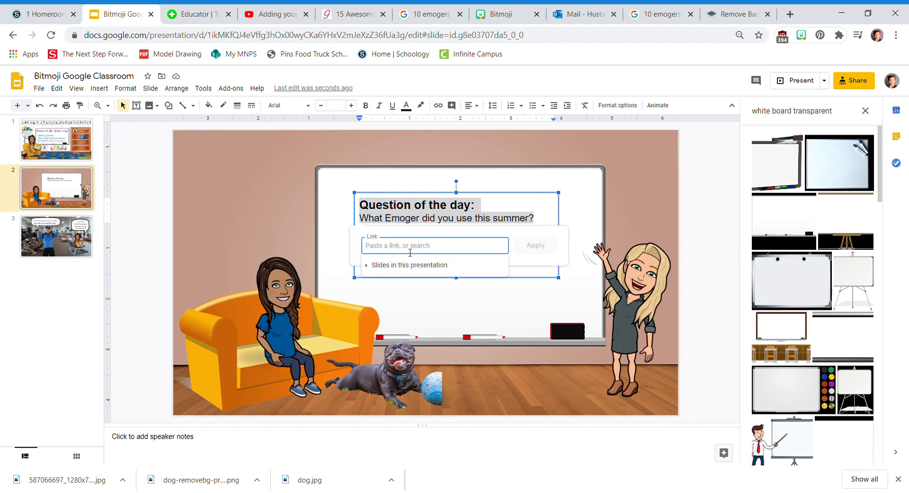
{"action": "key", "text": "ctrl+v"}
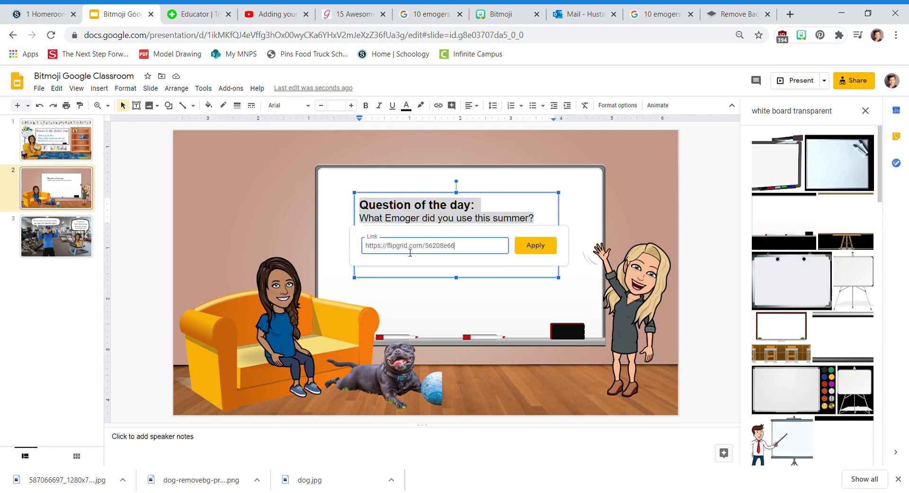
{"action": "left_click", "coordinate": [555, 251]}
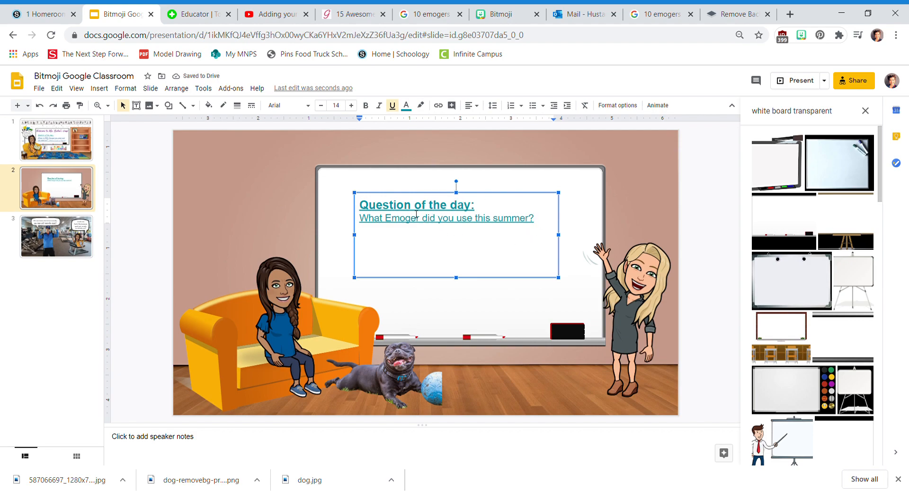
{"action": "left_click", "coordinate": [518, 368]}
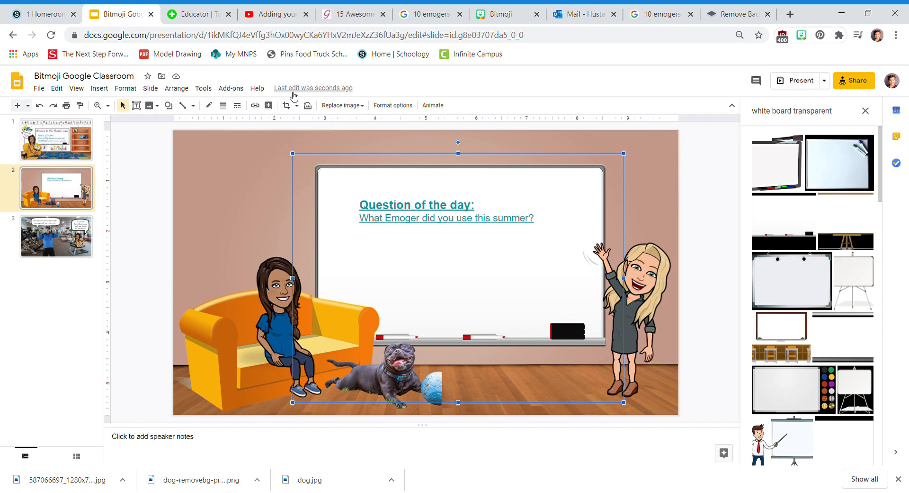
Switch to the Schoology homeroom page, reload it and show slide 2 of the embedded classroom presentation
{"action": "left_click", "coordinate": [48, 13]}
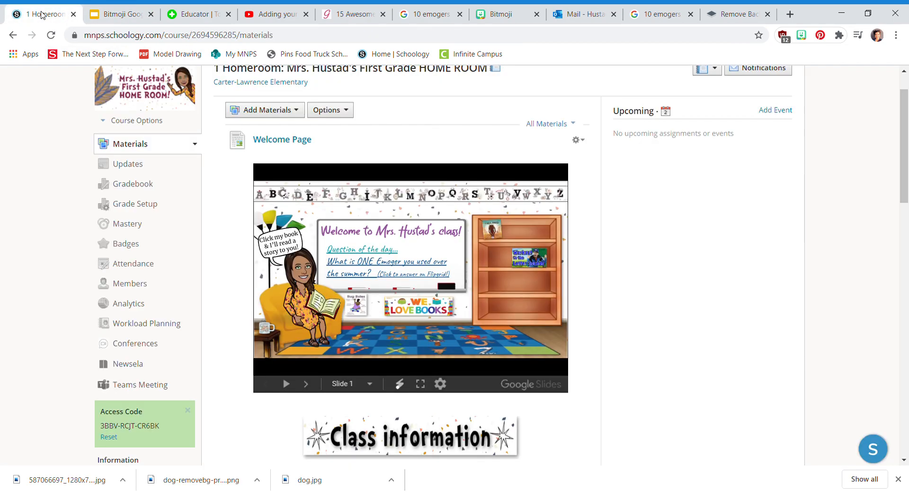
{"action": "left_click", "coordinate": [308, 385]}
{"action": "left_click", "coordinate": [266, 384]}
{"action": "left_click", "coordinate": [51, 36]}
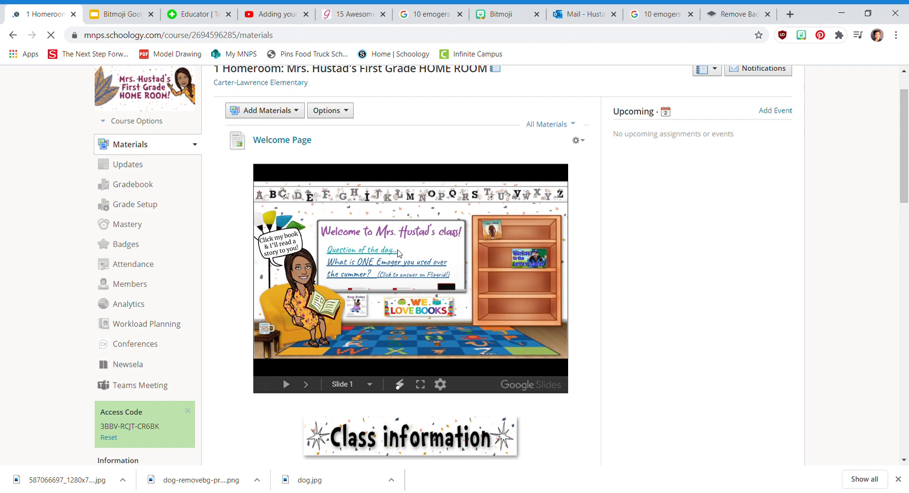
{"action": "left_click", "coordinate": [316, 389]}
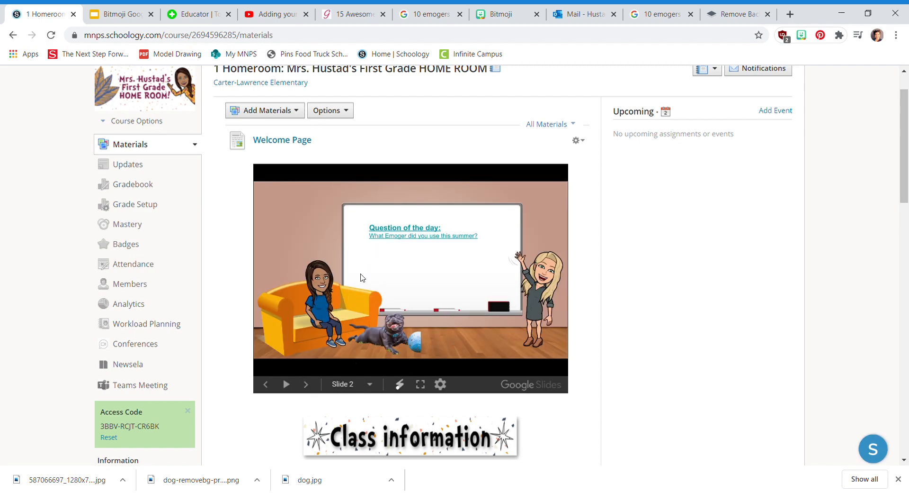
Follow the linked question of the day on the embedded slide and log in to Flipgrid with Microsoft
{"action": "left_click", "coordinate": [414, 229]}
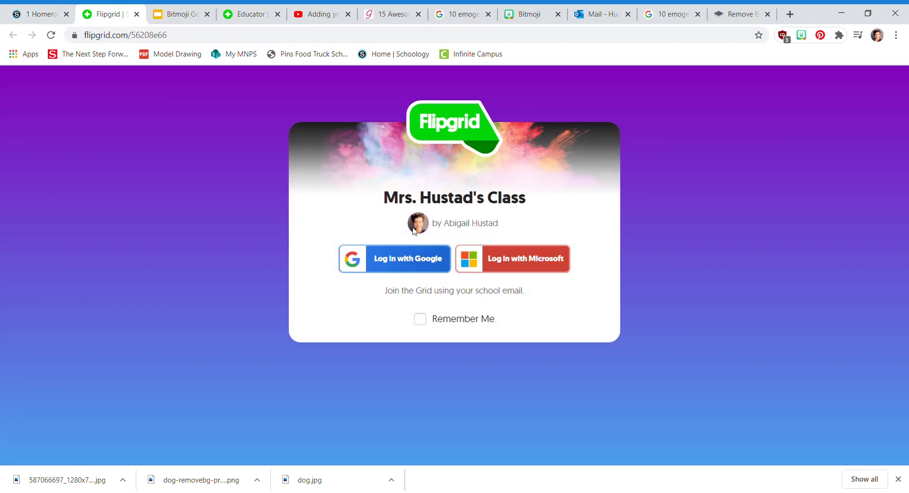
{"action": "left_click", "coordinate": [531, 265]}
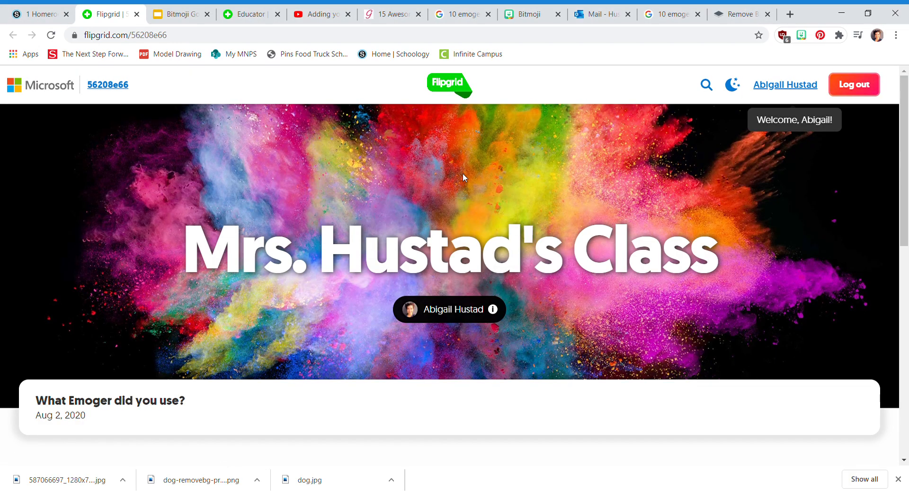
Examine the Flipgrid topic page's prompt, Emogers image and response recording area, then return to the Google Slides presentation
{"action": "scroll", "coordinate": [676, 254], "scroll_direction": "down", "scroll_amount": 4}
{"action": "scroll", "coordinate": [675, 254], "scroll_direction": "down", "scroll_amount": 3}
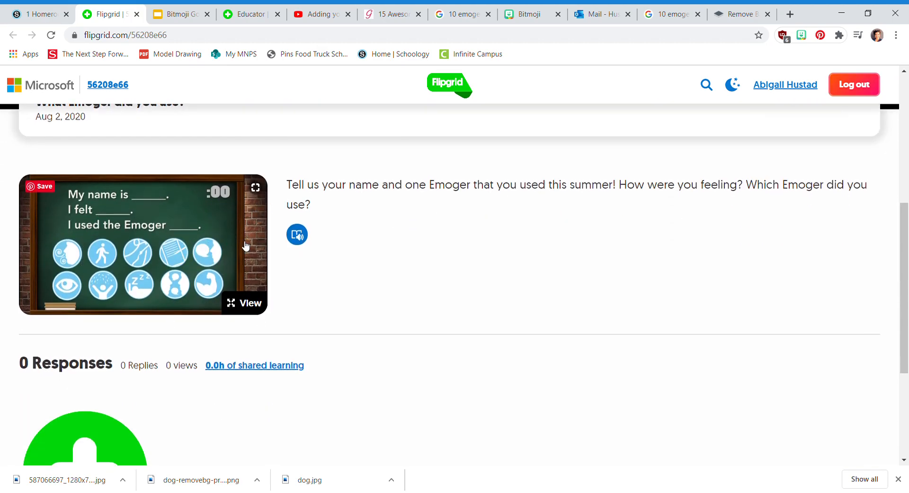
{"action": "scroll", "coordinate": [512, 306], "scroll_direction": "down", "scroll_amount": 3}
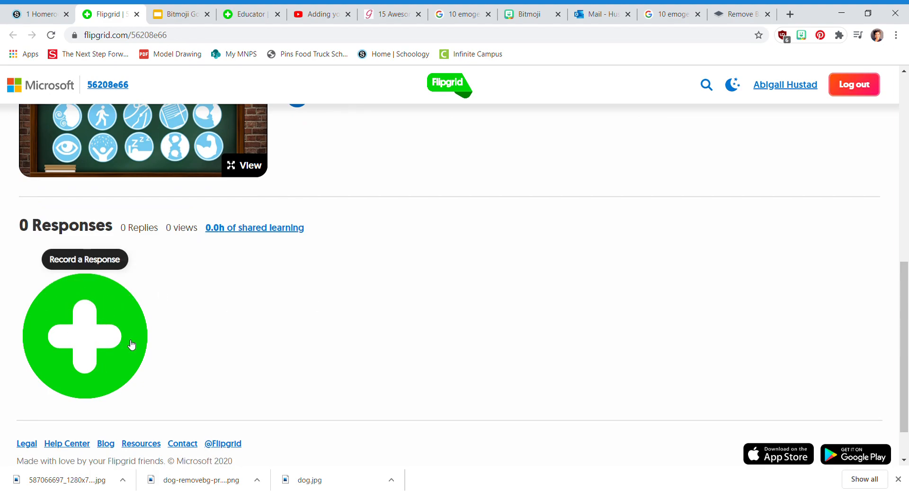
{"action": "scroll", "coordinate": [225, 330], "scroll_direction": "down", "scroll_amount": 1}
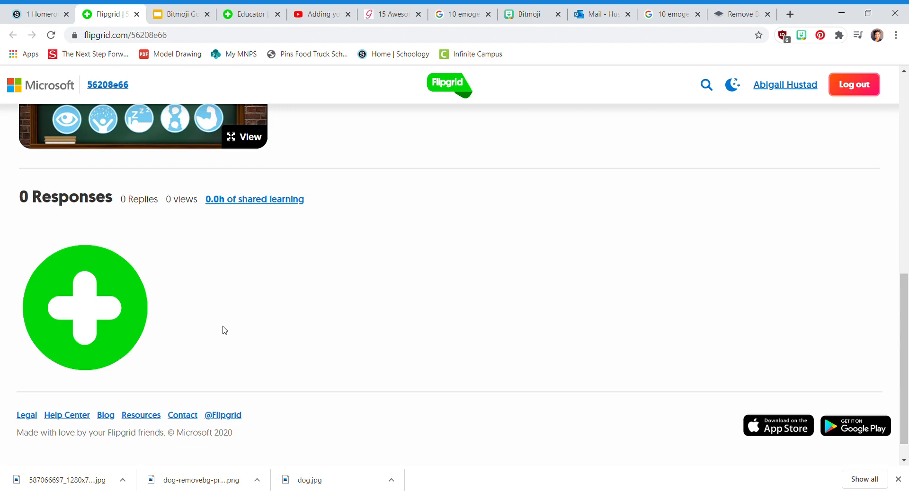
{"action": "scroll", "coordinate": [225, 330], "scroll_direction": "up", "scroll_amount": 7}
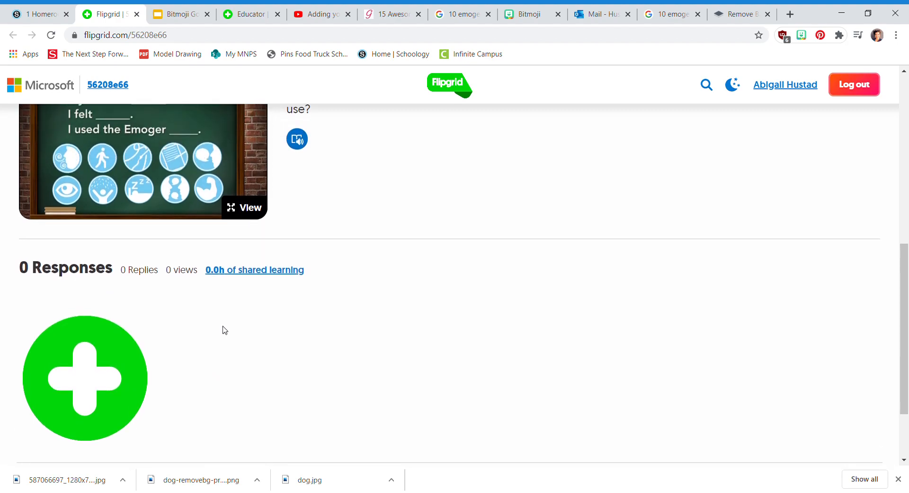
{"action": "scroll", "coordinate": [424, 354], "scroll_direction": "up", "scroll_amount": 3}
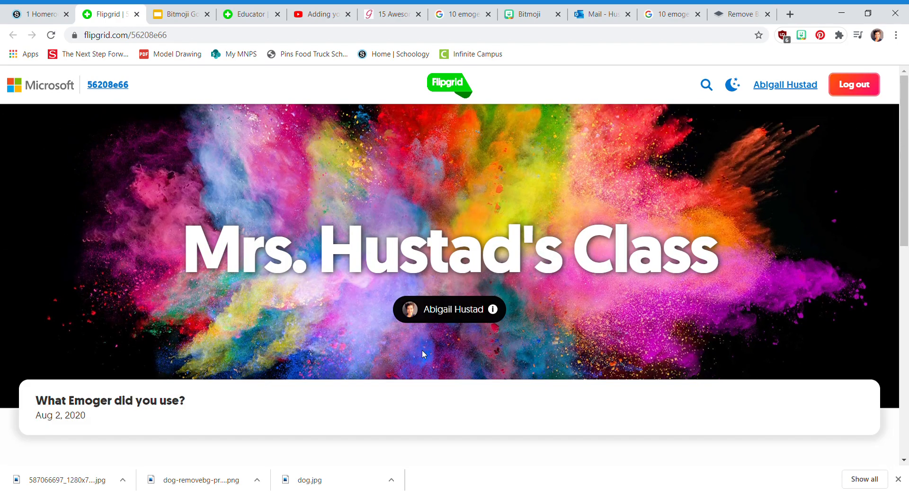
{"action": "scroll", "coordinate": [424, 353], "scroll_direction": "down", "scroll_amount": 10}
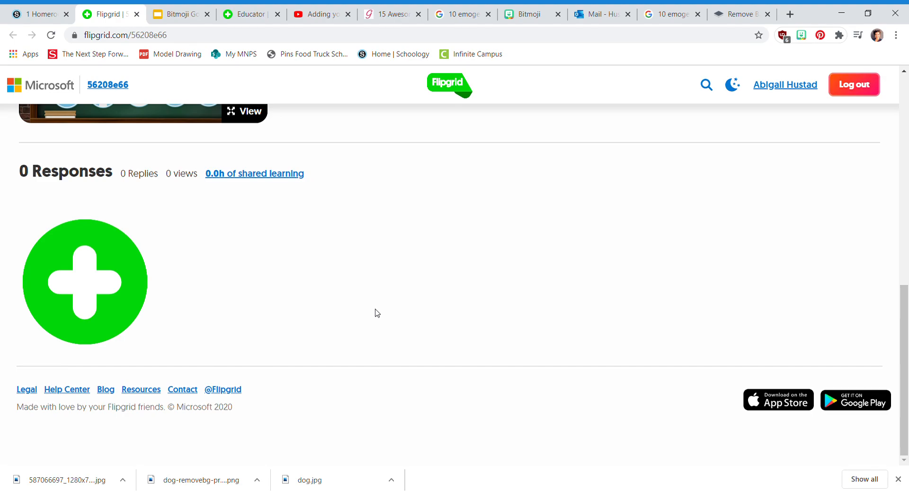
{"action": "scroll", "coordinate": [377, 313], "scroll_direction": "up", "scroll_amount": 2}
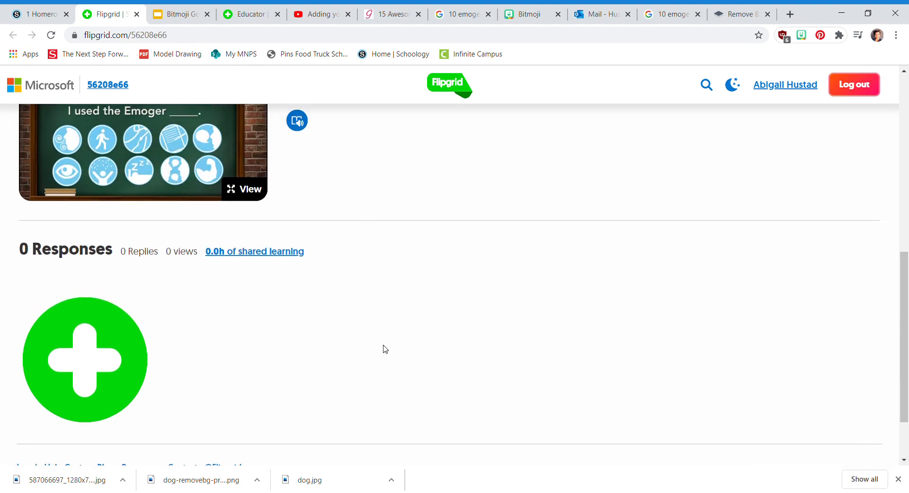
{"action": "scroll", "coordinate": [379, 350], "scroll_direction": "up", "scroll_amount": 1}
{"action": "scroll", "coordinate": [382, 352], "scroll_direction": "down", "scroll_amount": 3}
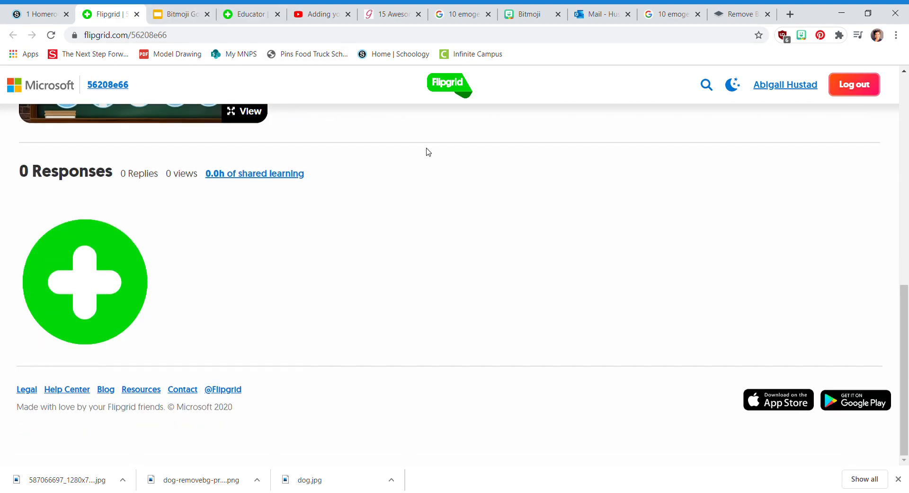
{"action": "left_click", "coordinate": [175, 18]}
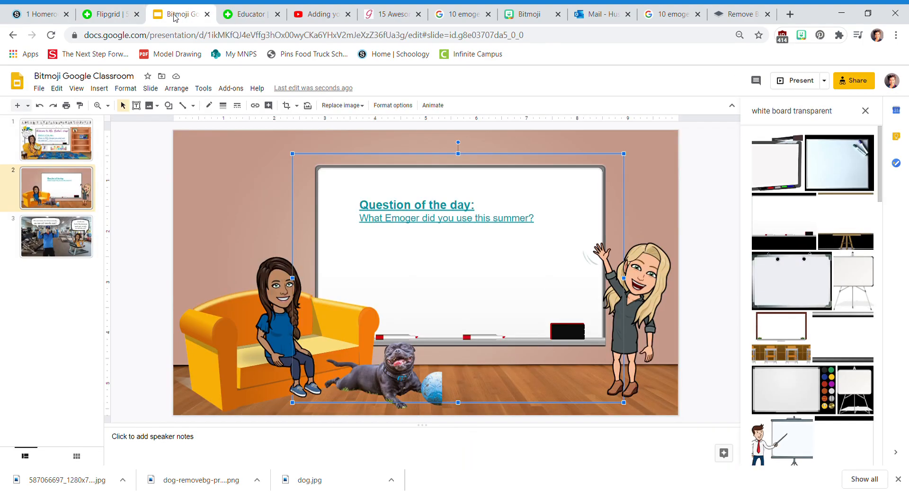
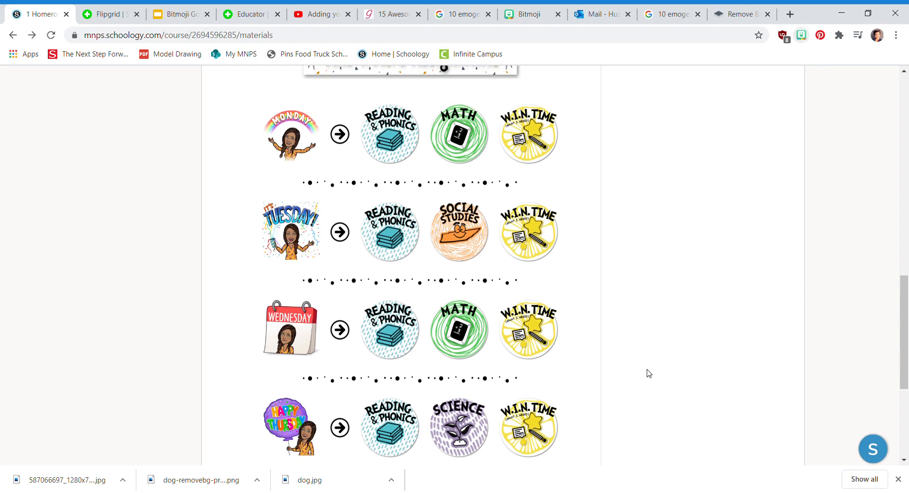
Review the This Week's Assignments section of the Schoology homeroom page and open Monday's Reading & Phonics assignments
{"action": "scroll", "coordinate": [301, 249], "scroll_direction": "down", "scroll_amount": 3}
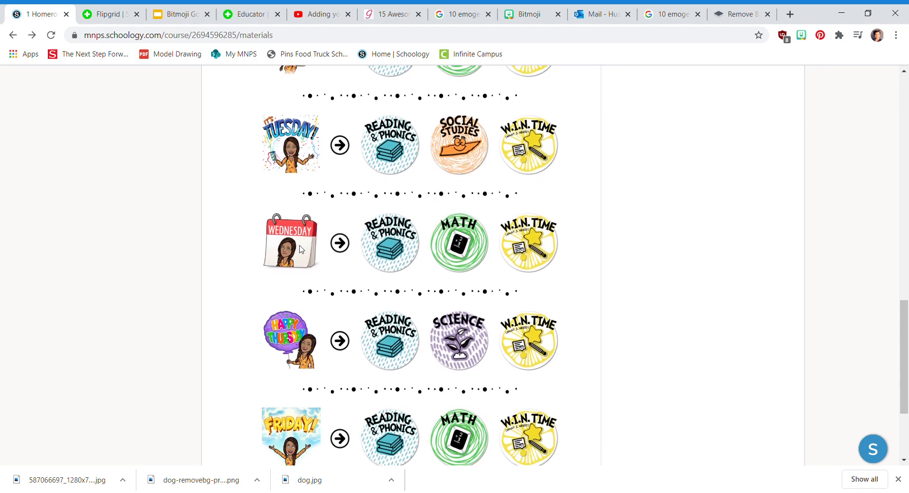
{"action": "scroll", "coordinate": [294, 260], "scroll_direction": "up", "scroll_amount": 3}
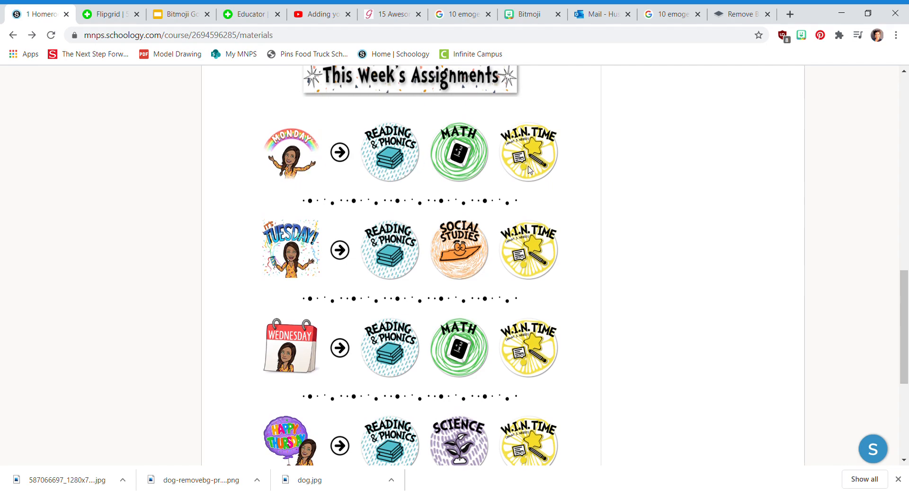
{"action": "left_click", "coordinate": [389, 157]}
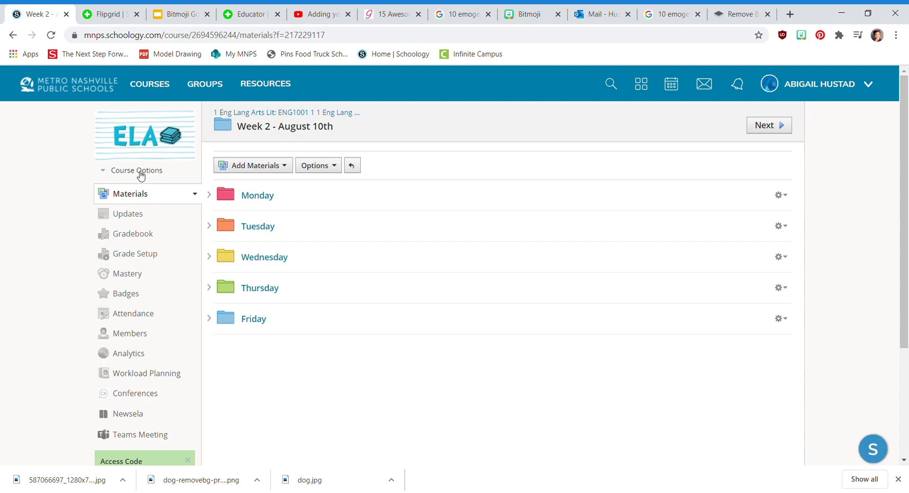
Return from the Week 2 ELA folder to the homeroom course page and review its weekly assignment buttons and embedded slides
{"action": "mouse_move", "coordinate": [141, 145]}
{"action": "left_click", "coordinate": [13, 35]}
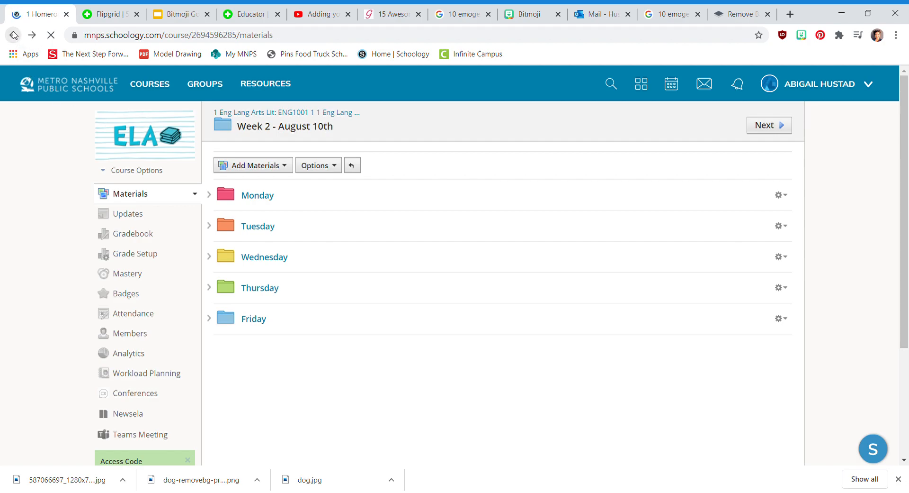
{"action": "scroll", "coordinate": [599, 327], "scroll_direction": "down", "scroll_amount": 4}
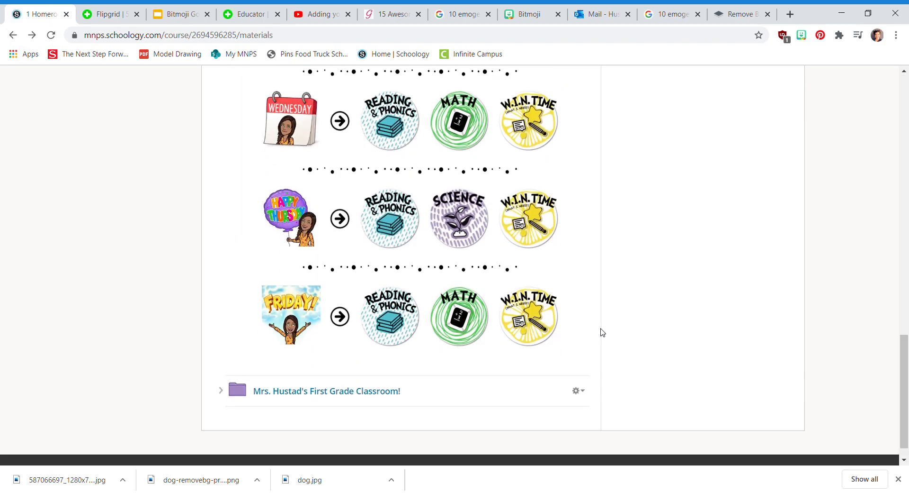
{"action": "scroll", "coordinate": [602, 331], "scroll_direction": "up", "scroll_amount": 10}
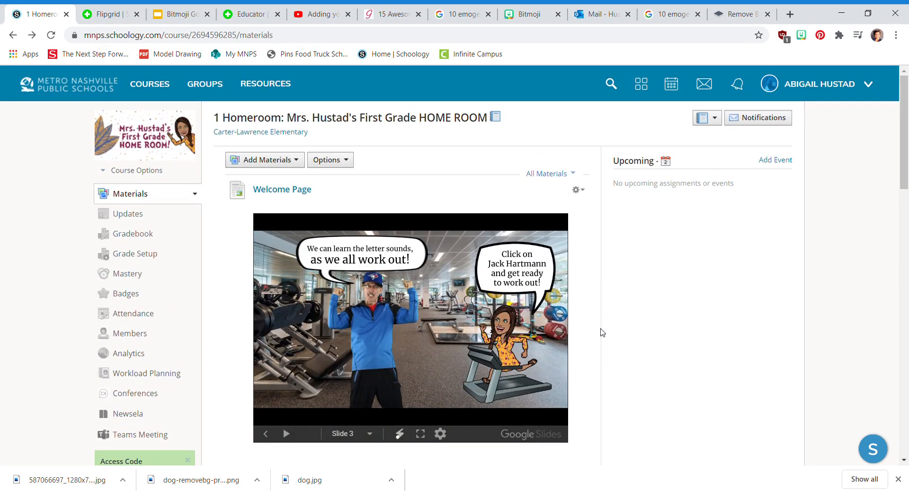
Open My Sandbox Course from the course list and review its Class Work buttons
{"action": "left_click", "coordinate": [158, 90]}
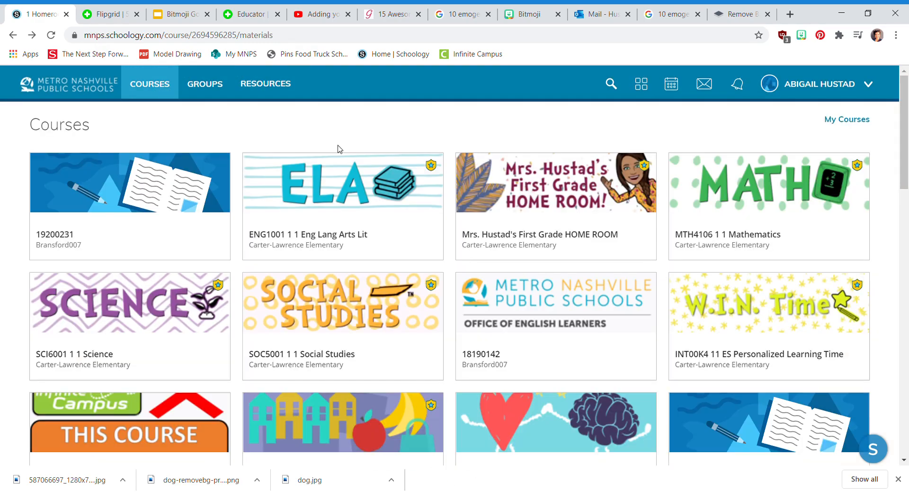
{"action": "scroll", "coordinate": [335, 317], "scroll_direction": "down", "scroll_amount": 3}
{"action": "left_click", "coordinate": [334, 317]}
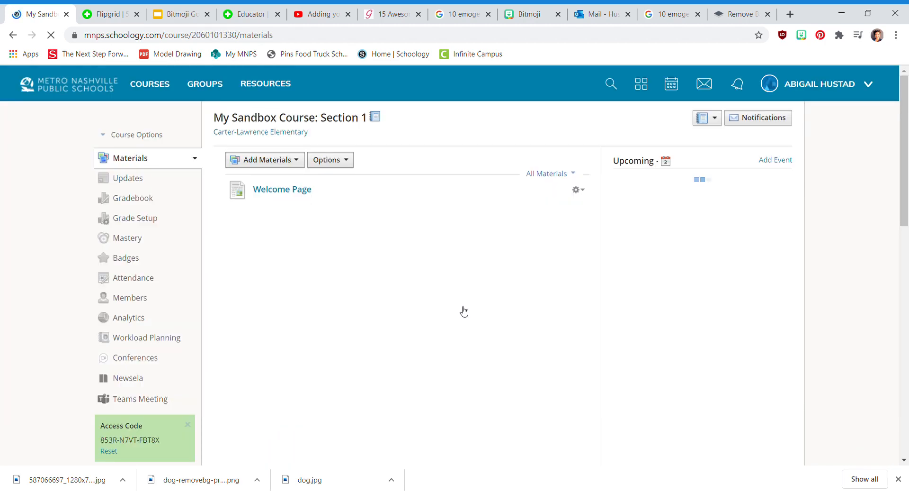
{"action": "scroll", "coordinate": [583, 364], "scroll_direction": "down", "scroll_amount": 5}
{"action": "scroll", "coordinate": [586, 364], "scroll_direction": "down", "scroll_amount": 8}
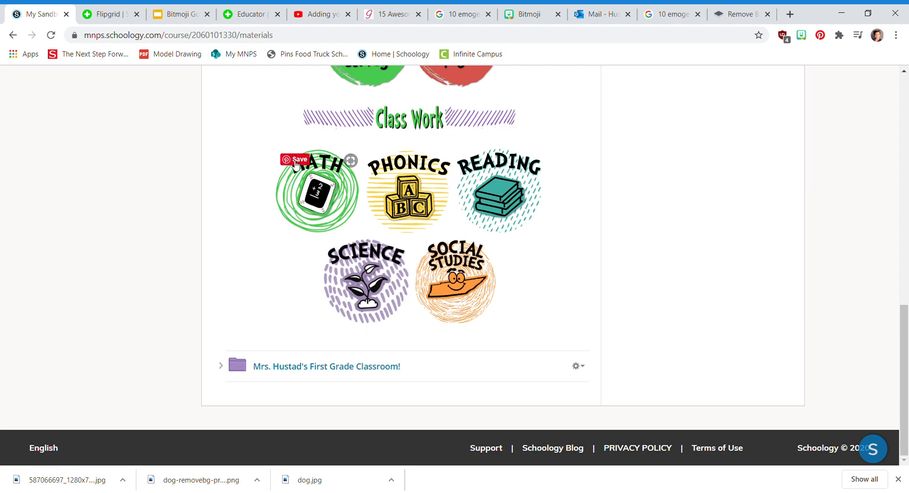
Follow the Reading button to the Week 2 folder, view its Tuesday folder, and return to the sandbox course page
{"action": "left_click", "coordinate": [515, 190]}
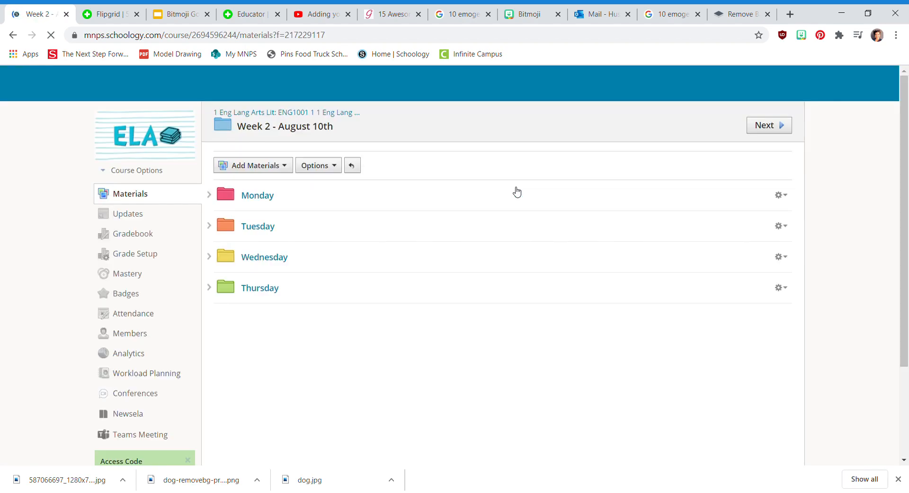
{"action": "mouse_move", "coordinate": [132, 150]}
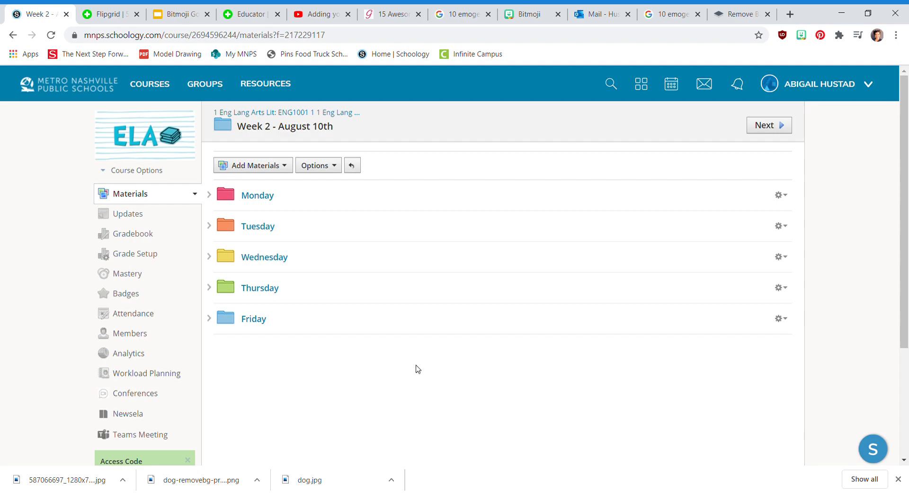
{"action": "left_click", "coordinate": [263, 227]}
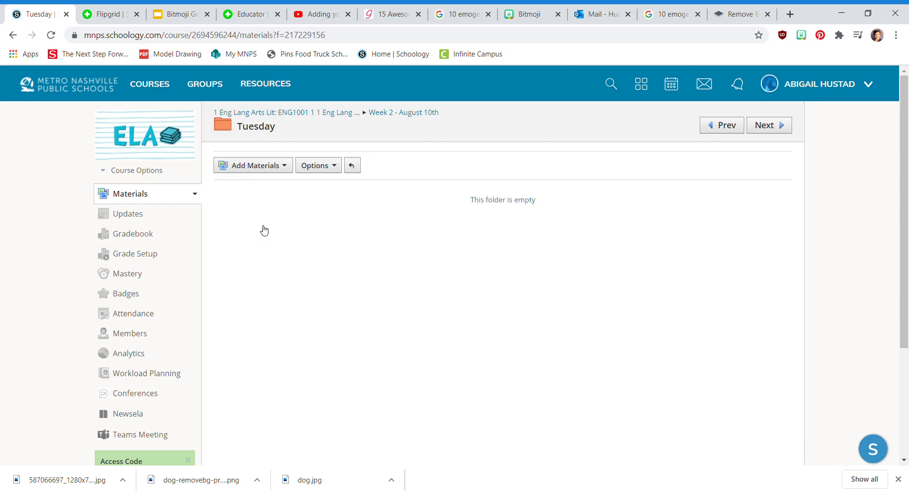
{"action": "left_click", "coordinate": [13, 35]}
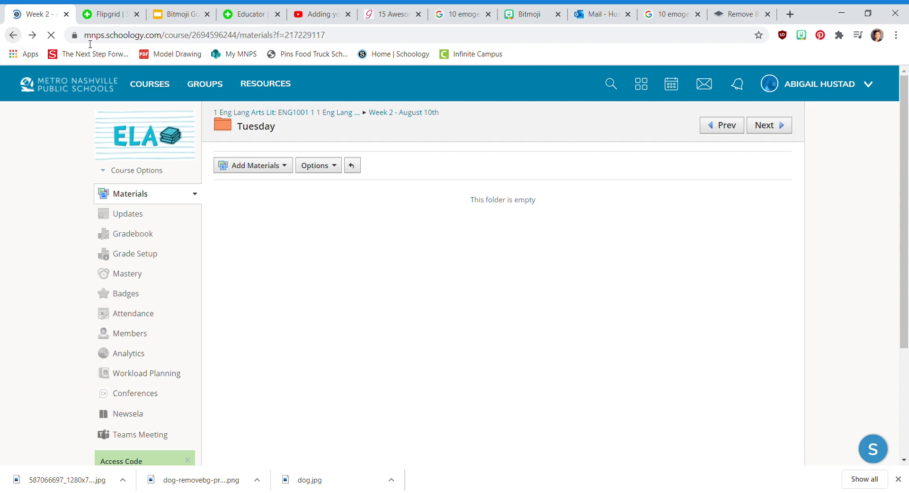
{"action": "left_click", "coordinate": [13, 35]}
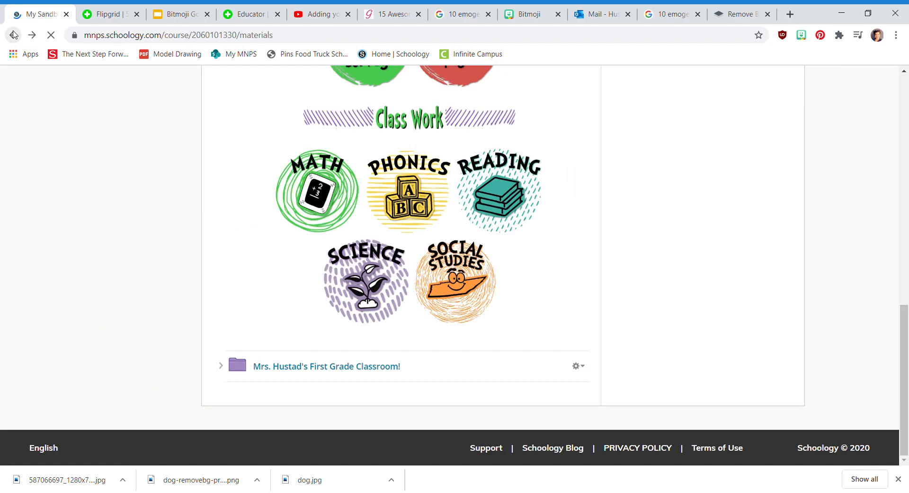
Examine the sandbox course page's embedded slides, Important Class Info buttons and Class Work buttons
{"action": "scroll", "coordinate": [262, 216], "scroll_direction": "up", "scroll_amount": 10}
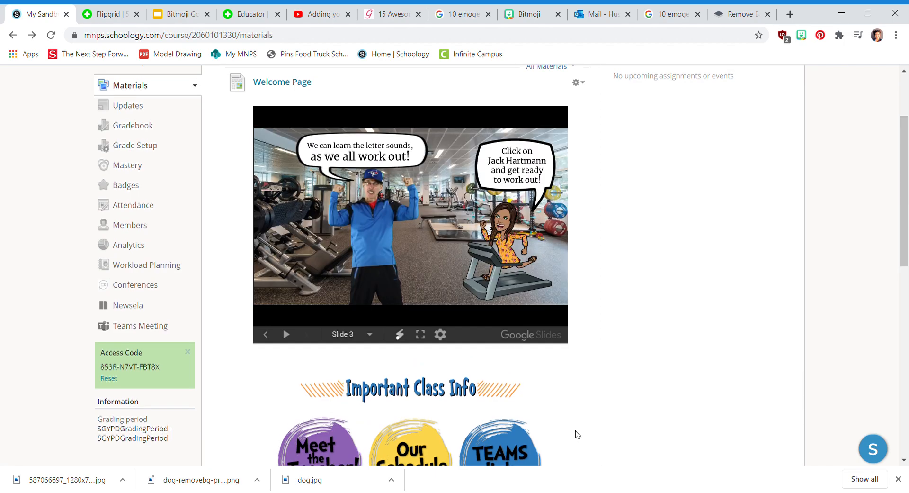
{"action": "scroll", "coordinate": [576, 433], "scroll_direction": "down", "scroll_amount": 10}
{"action": "scroll", "coordinate": [577, 433], "scroll_direction": "up", "scroll_amount": 4}
{"action": "scroll", "coordinate": [576, 433], "scroll_direction": "down", "scroll_amount": 5}
{"action": "scroll", "coordinate": [577, 432], "scroll_direction": "up", "scroll_amount": 2}
{"action": "scroll", "coordinate": [577, 432], "scroll_direction": "up", "scroll_amount": 8}
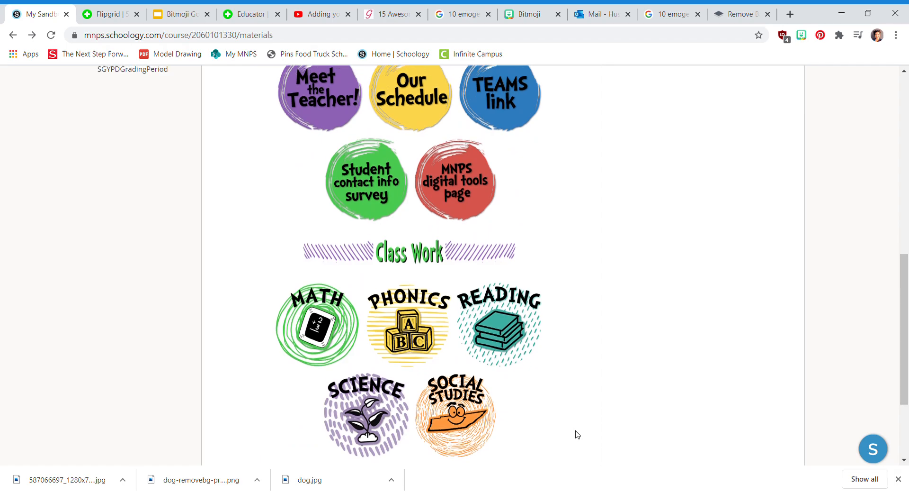
{"action": "scroll", "coordinate": [577, 432], "scroll_direction": "up", "scroll_amount": 3}
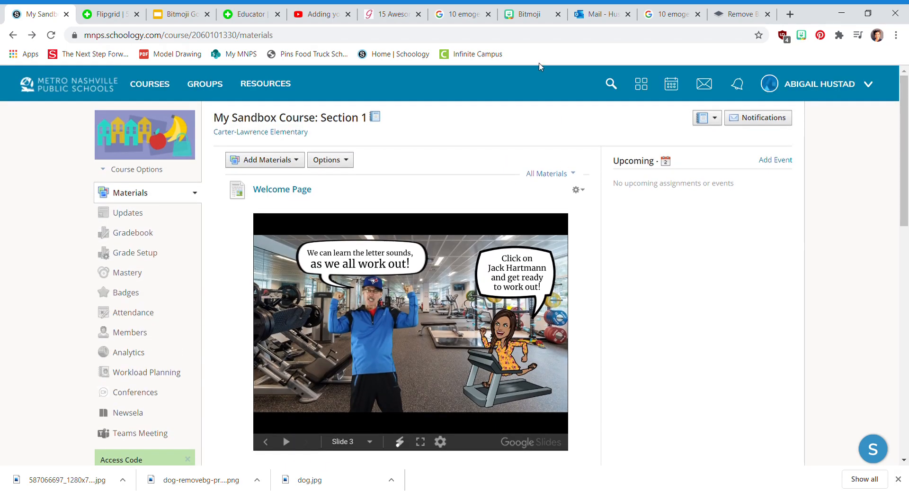
Replace the Bitmoji presentation page with docs.google.com and create a blank Google Docs document
{"action": "left_click", "coordinate": [173, 16]}
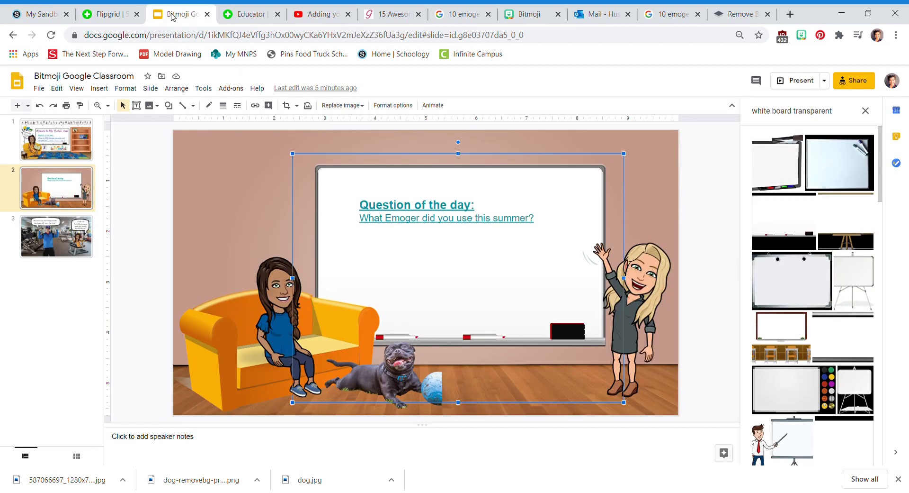
{"action": "left_click", "coordinate": [178, 36]}
{"action": "key", "text": "BackSpace"}
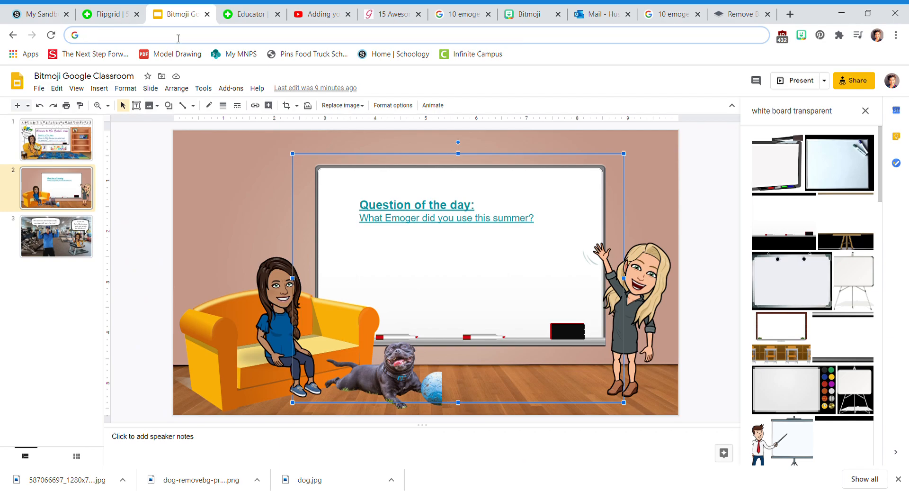
{"action": "type", "text": "docs.google.co"}
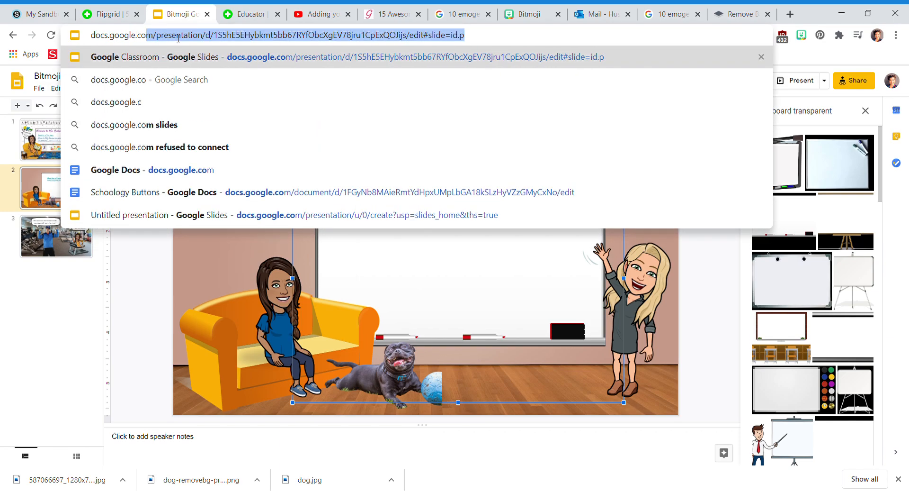
{"action": "type", "text": "m"}
{"action": "key", "text": "Return"}
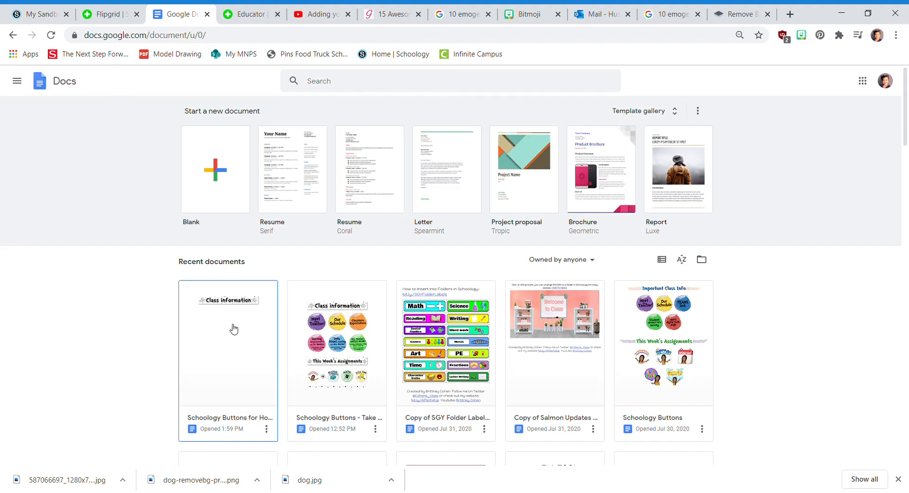
{"action": "left_click", "coordinate": [222, 175]}
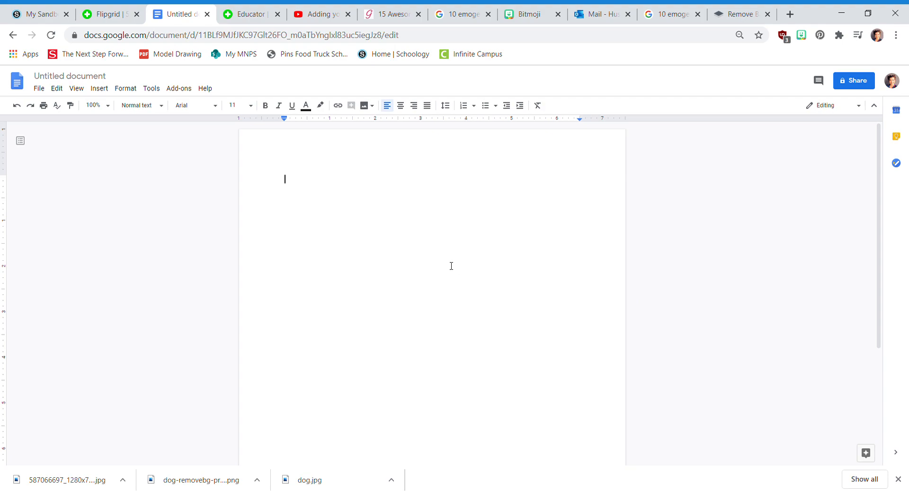
Set the document's left and right page margins to 1.5 inches
{"action": "left_click", "coordinate": [39, 88]}
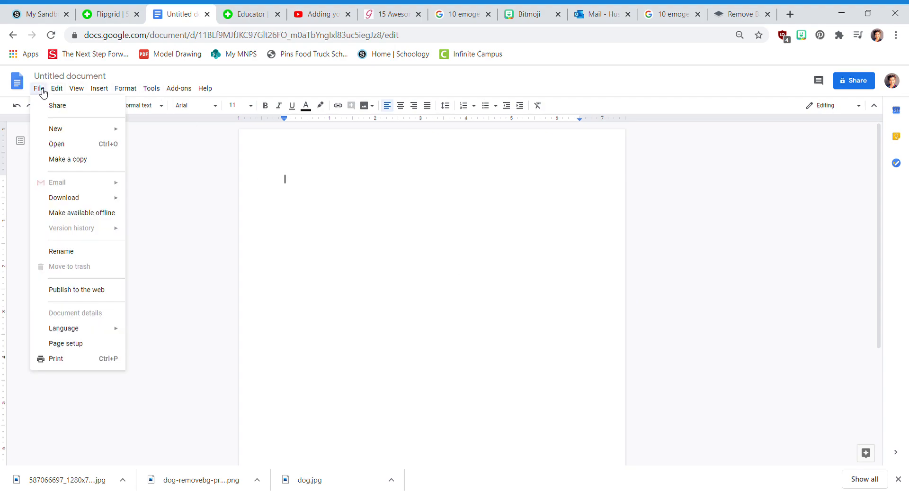
{"action": "left_click", "coordinate": [69, 345]}
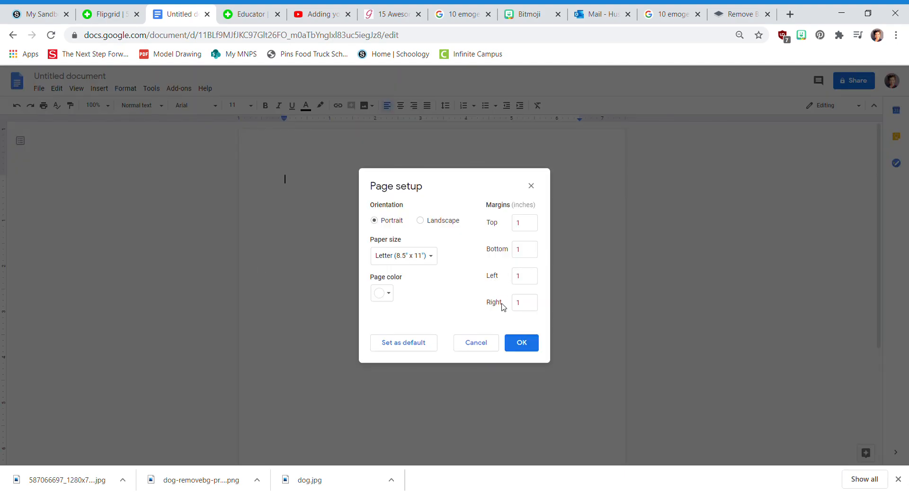
{"action": "left_click", "coordinate": [534, 283]}
{"action": "left_click", "coordinate": [532, 308]}
{"action": "left_click", "coordinate": [522, 342]}
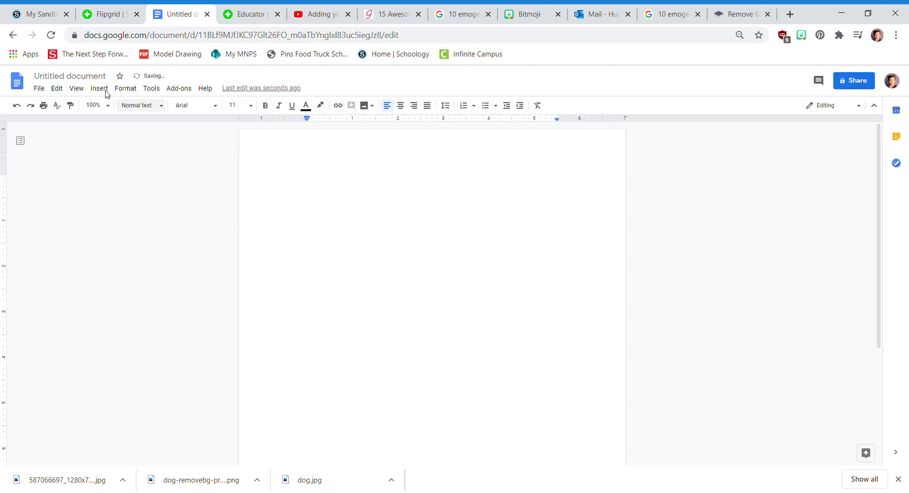
Title the document "Schoology Buttons with" followed by the teacher's name
{"action": "left_click", "coordinate": [90, 76]}
{"action": "type", "text": "Sch"}
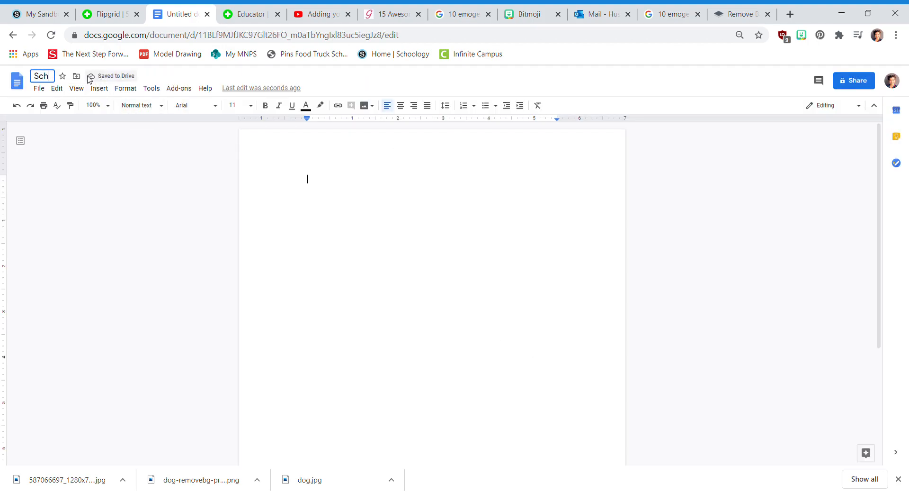
{"action": "type", "text": "oology Buttons"}
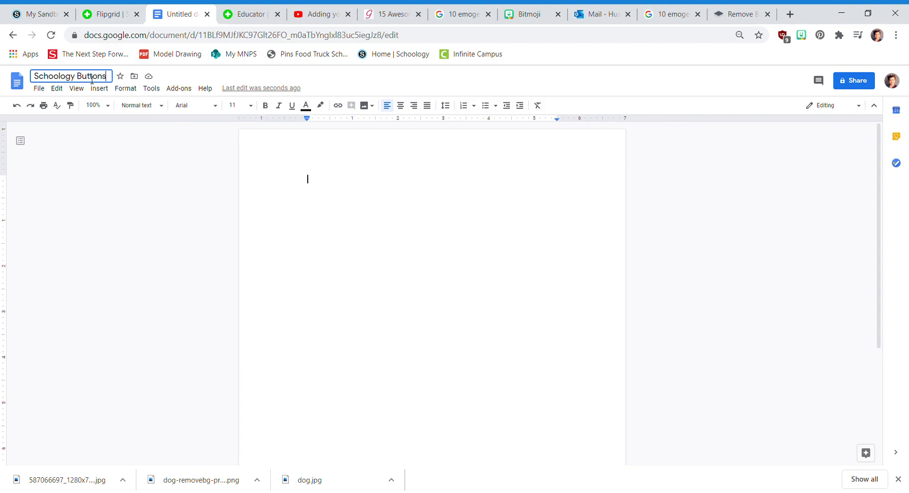
{"action": "type", "text": " with Mrs. Hustad"}
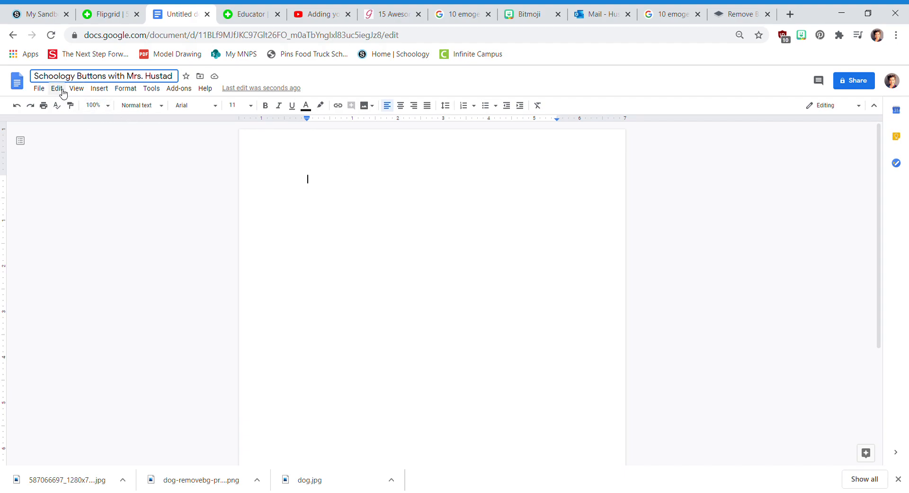
Insert a 3 x 3 table and merge the three cells of its top row into one
{"action": "left_click", "coordinate": [107, 90]}
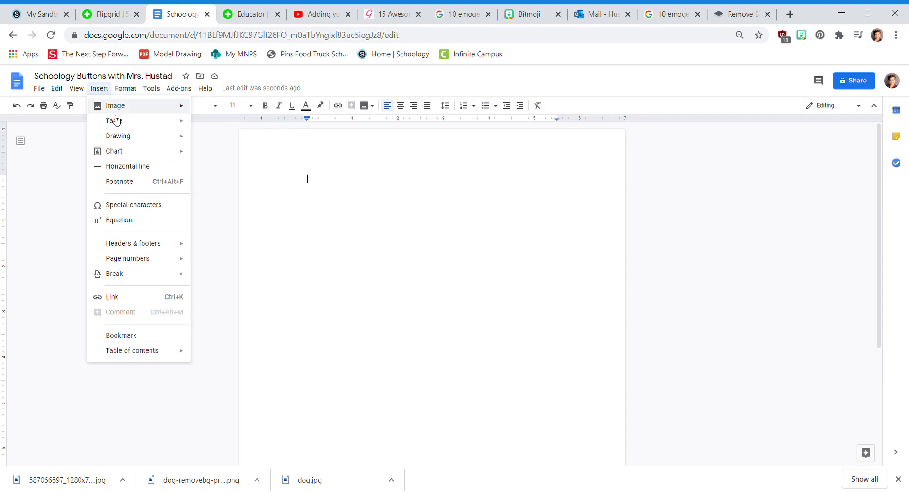
{"action": "mouse_move", "coordinate": [122, 128]}
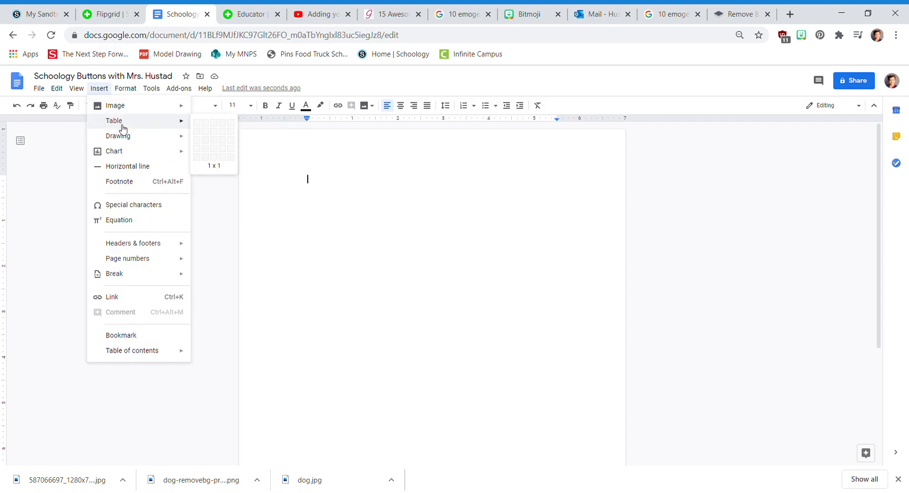
{"action": "left_click", "coordinate": [219, 145]}
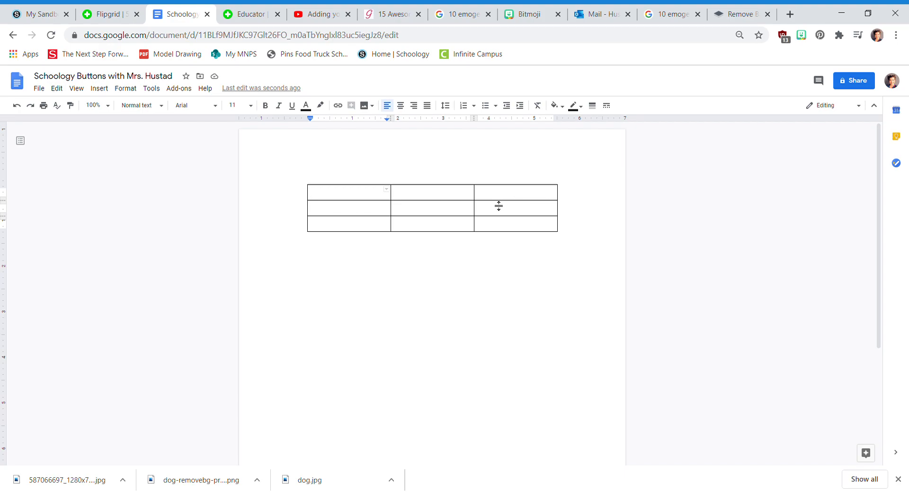
{"action": "left_click_drag", "start_coordinate": [504, 196], "coordinate": [377, 198]}
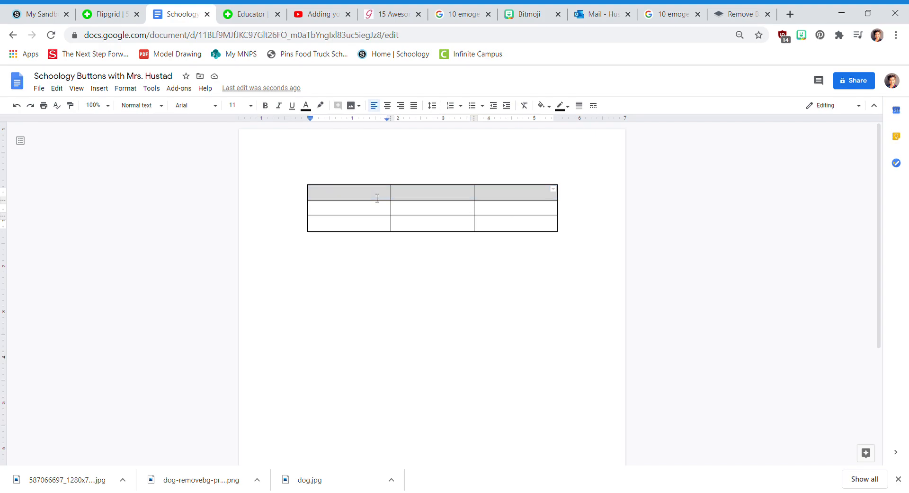
{"action": "right_click", "coordinate": [377, 198]}
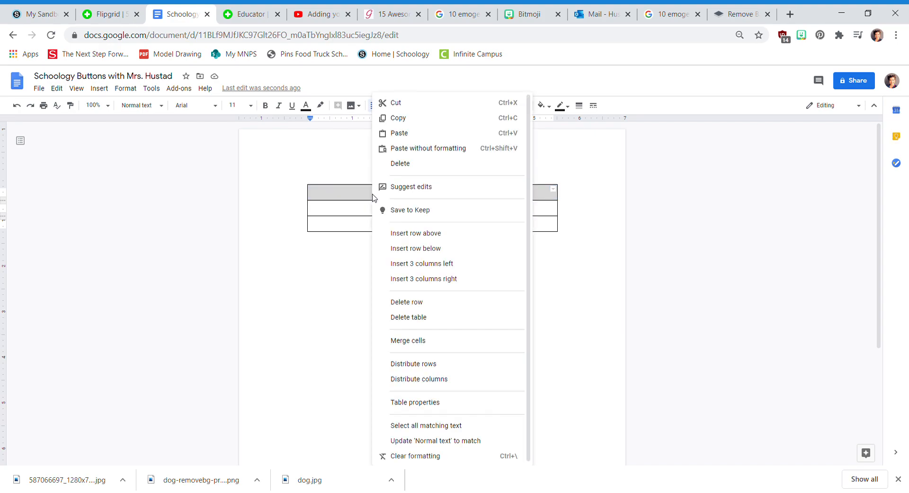
{"action": "left_click", "coordinate": [436, 347]}
Center-align the contents of all the table's cells
{"action": "left_click", "coordinate": [498, 229]}
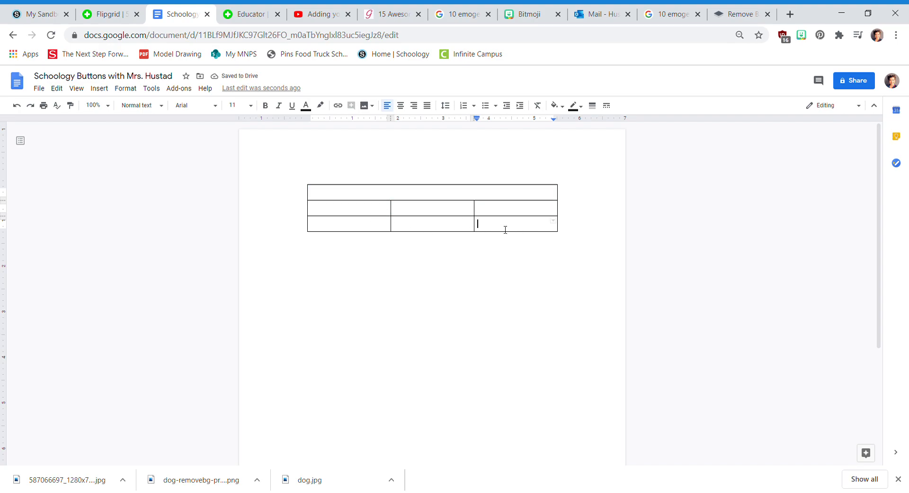
{"action": "left_click_drag", "start_coordinate": [464, 220], "coordinate": [376, 197]}
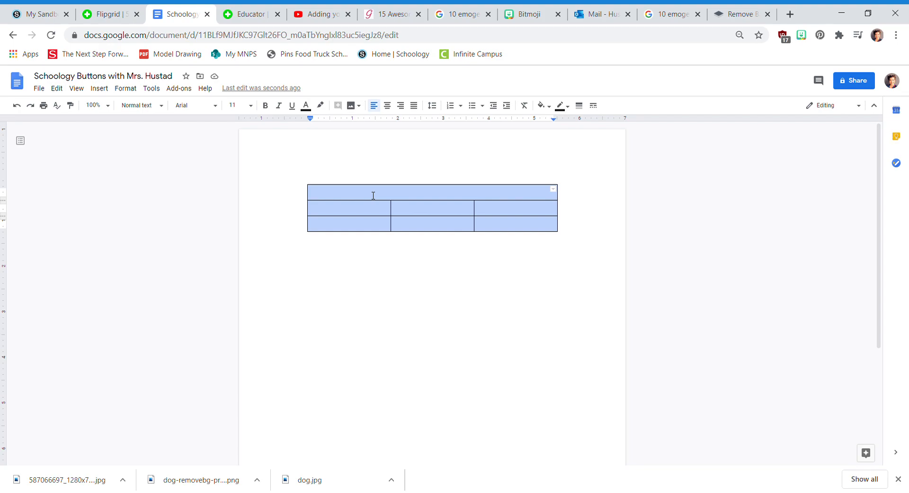
{"action": "left_click", "coordinate": [393, 110]}
Insert the "Important Class Info" banner image from the computer into the table's merged top row
{"action": "left_click", "coordinate": [365, 197]}
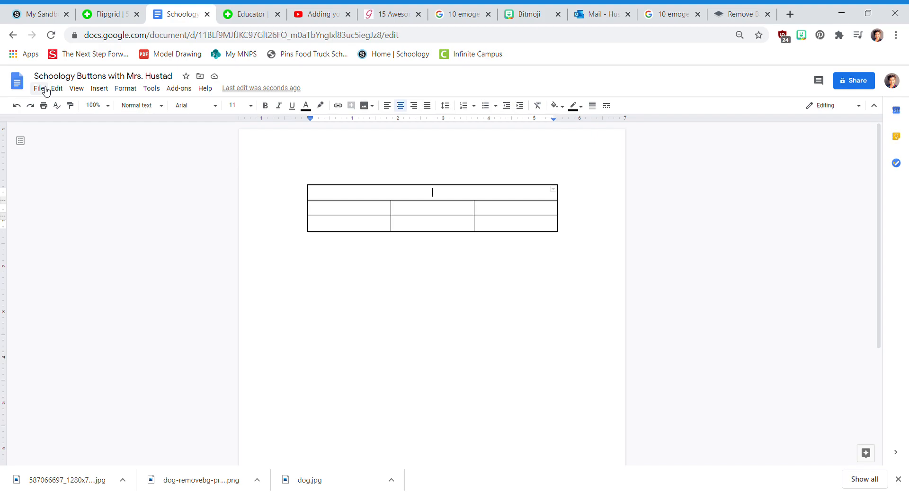
{"action": "left_click", "coordinate": [107, 92]}
{"action": "mouse_move", "coordinate": [169, 108]}
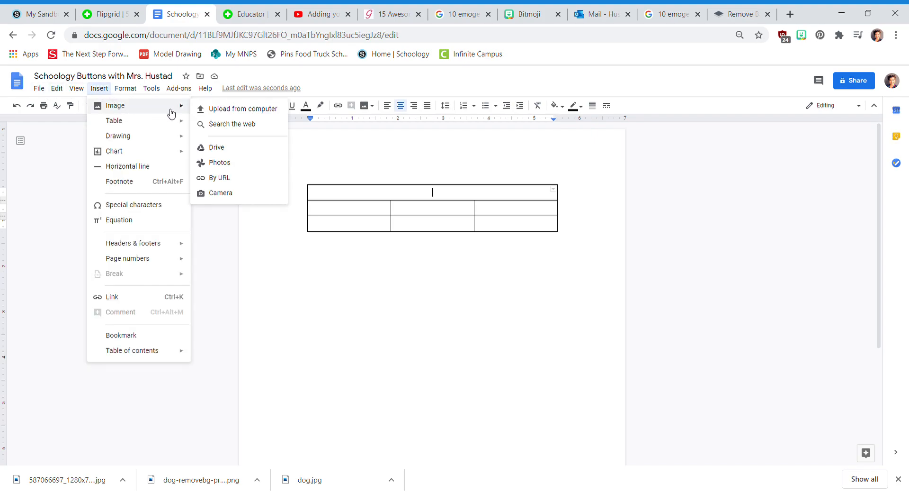
{"action": "left_click", "coordinate": [222, 113]}
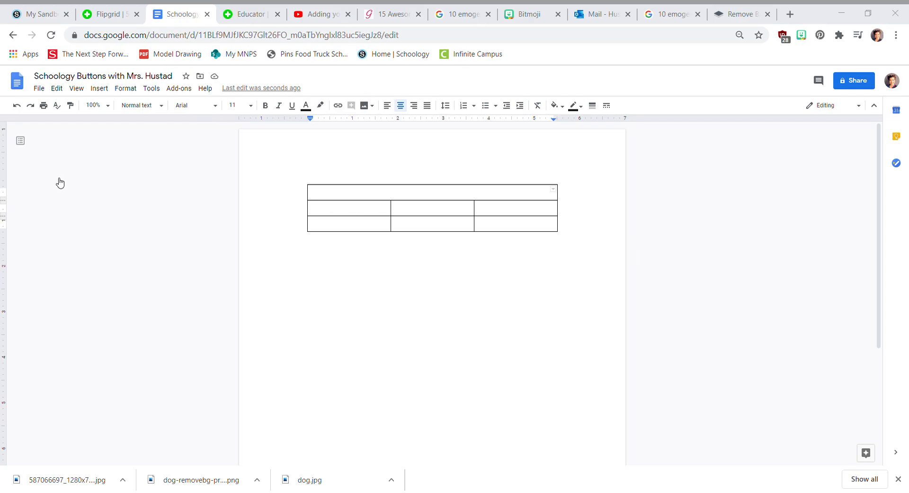
{"action": "left_click", "coordinate": [683, 221]}
{"action": "key", "text": "ctrl+v"}
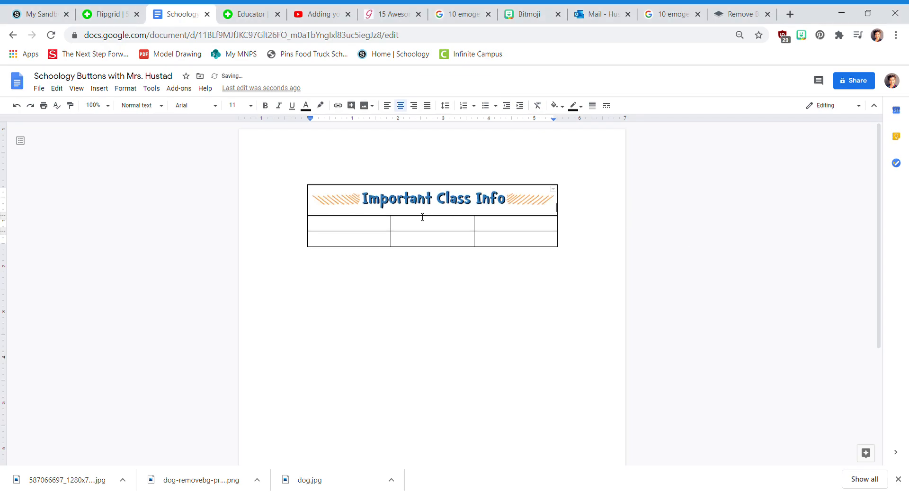
Insert the purple "Meet the Teacher!" button image from the computer into the first cell of the table's second row
{"action": "left_click", "coordinate": [388, 228]}
{"action": "left_click", "coordinate": [85, 92]}
{"action": "left_click", "coordinate": [99, 91]}
{"action": "left_click", "coordinate": [99, 88]}
{"action": "mouse_move", "coordinate": [121, 108]}
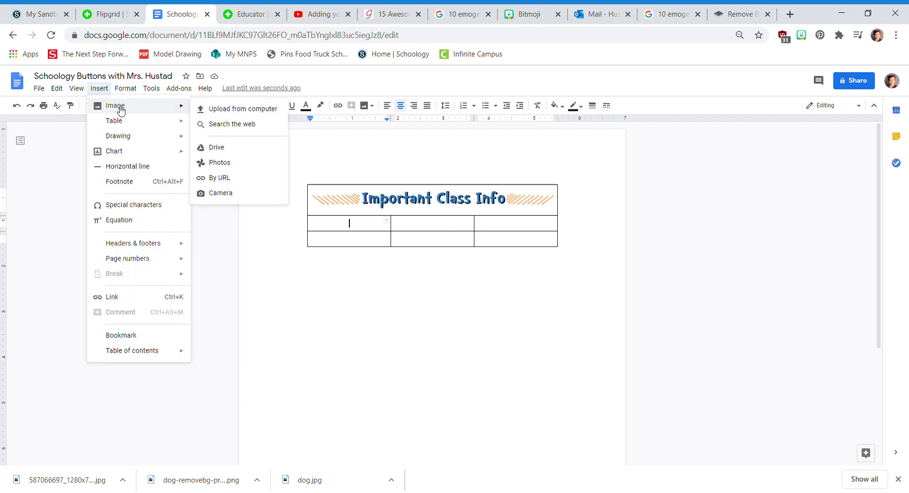
{"action": "left_click", "coordinate": [234, 109]}
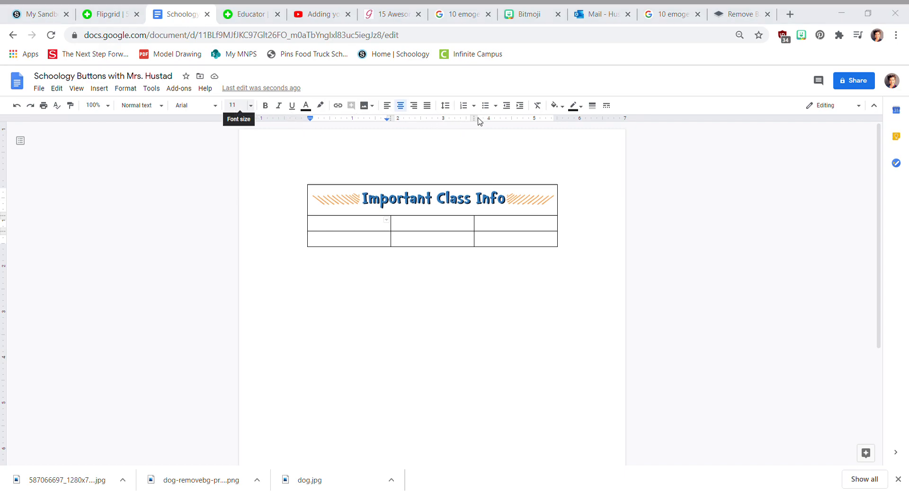
{"action": "double_click", "coordinate": [405, 101]}
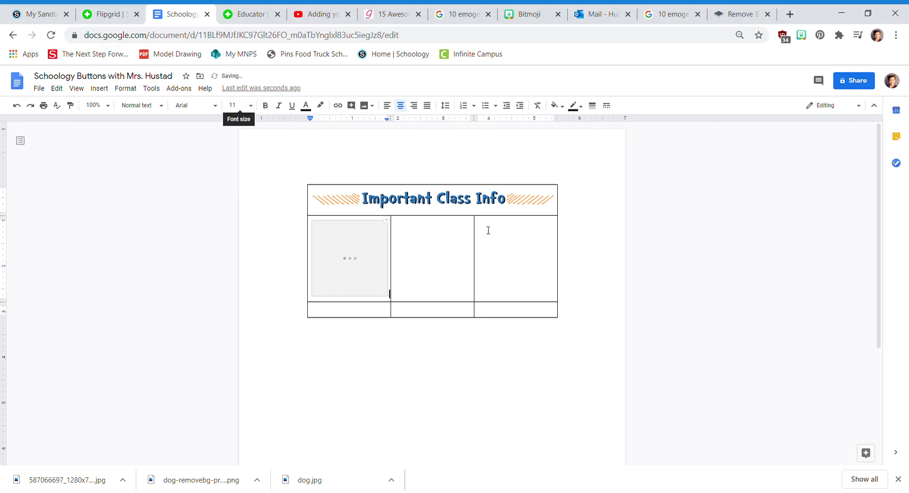
Insert the yellow "Our Schedule" button image from the computer into the middle cell of the second row
{"action": "double_click", "coordinate": [443, 239]}
{"action": "left_click", "coordinate": [413, 234]}
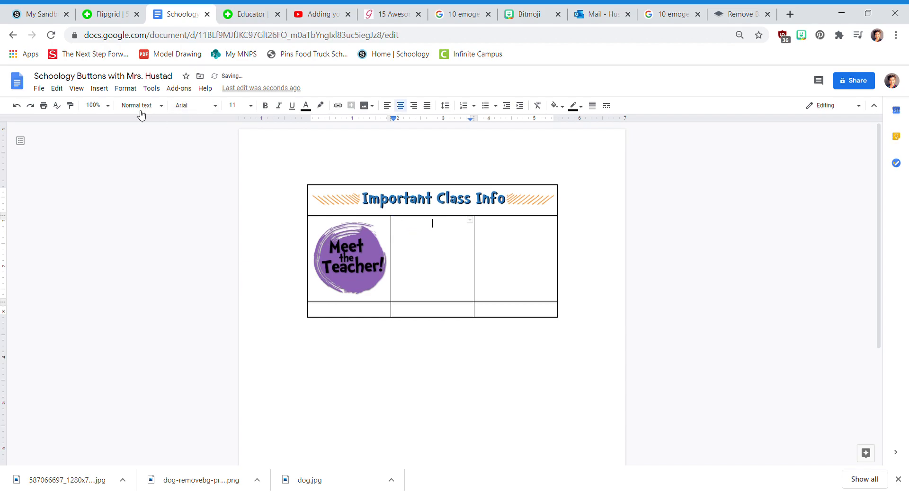
{"action": "left_click", "coordinate": [99, 88]}
{"action": "mouse_move", "coordinate": [161, 111]}
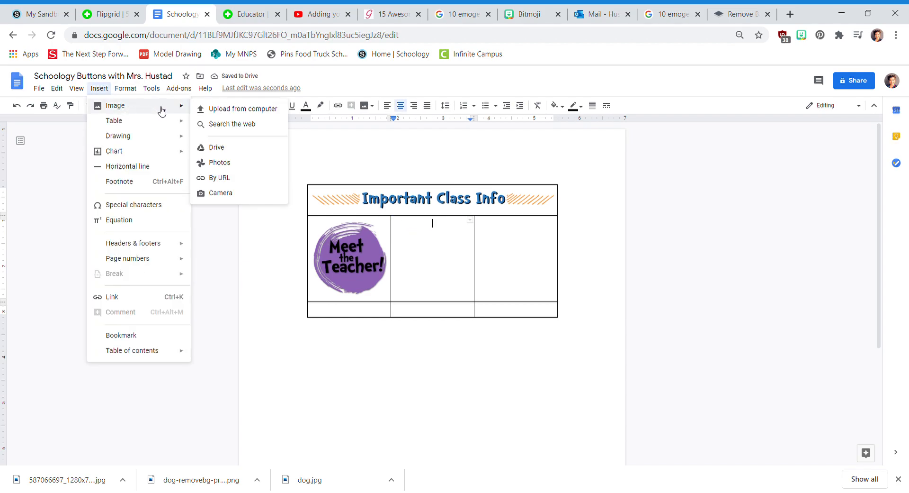
{"action": "left_click", "coordinate": [225, 110]}
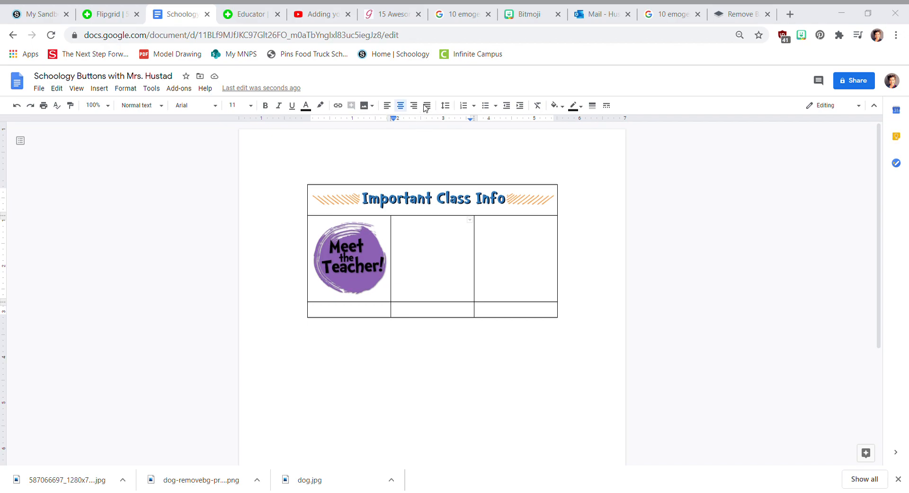
{"action": "double_click", "coordinate": [474, 108]}
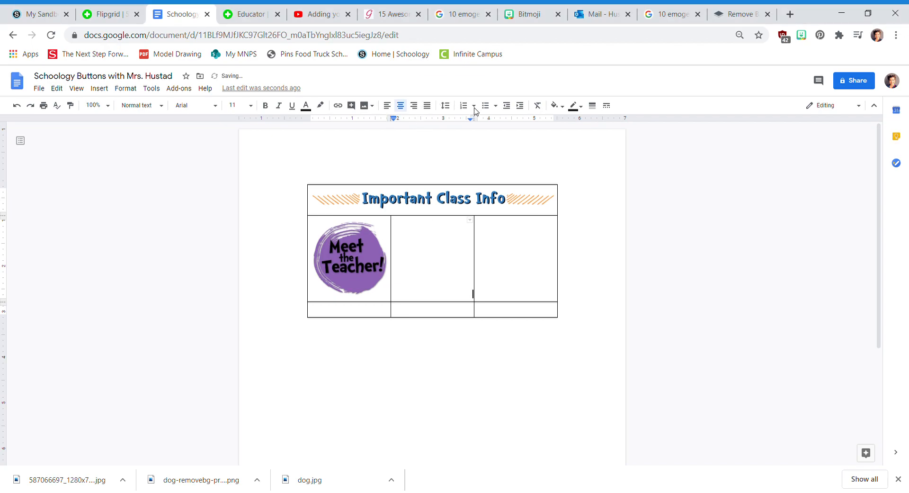
Insert the orange "Classroom Expectations" button image from the computer into the last cell of the second row
{"action": "left_click", "coordinate": [516, 248]}
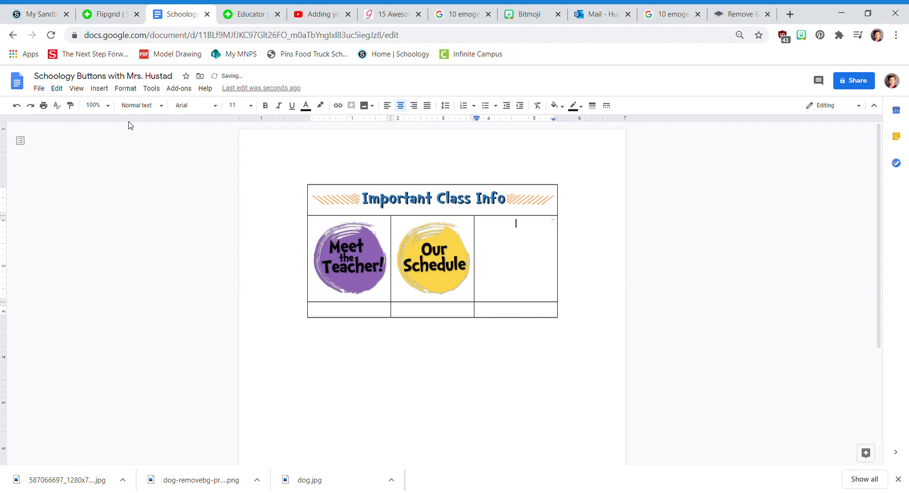
{"action": "left_click", "coordinate": [100, 90]}
{"action": "mouse_move", "coordinate": [119, 105]}
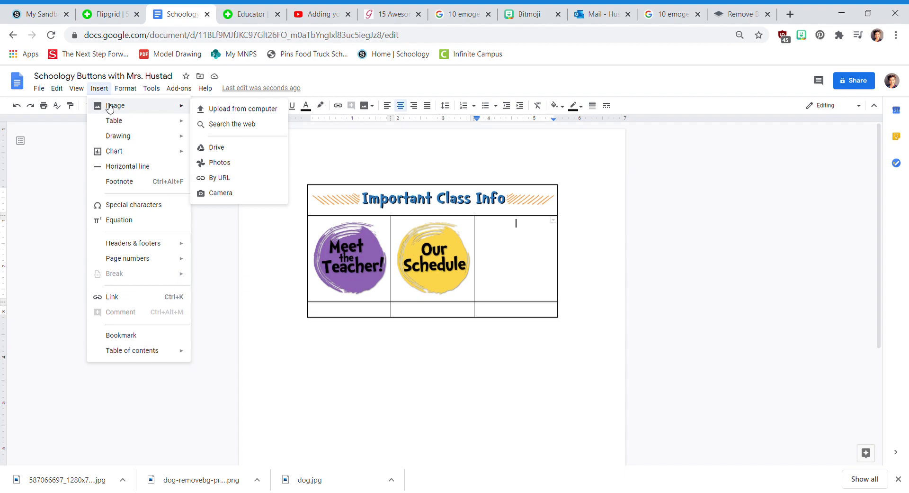
{"action": "left_click", "coordinate": [229, 112]}
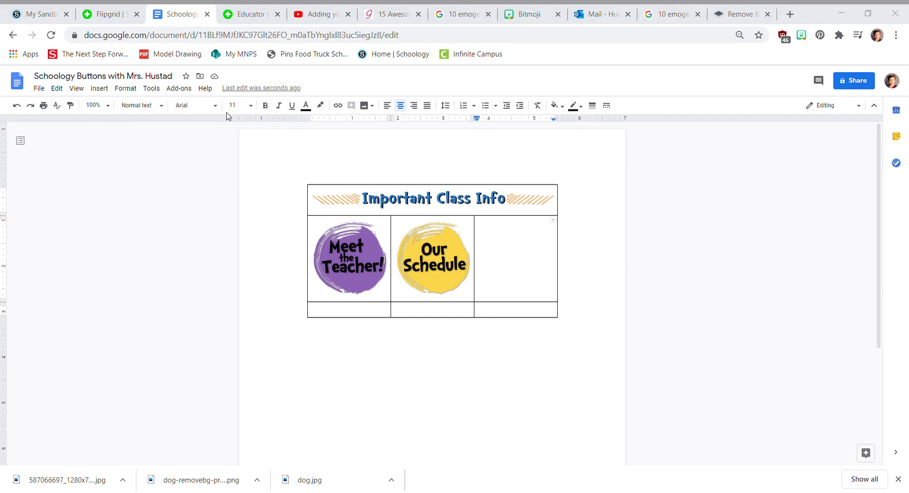
{"action": "double_click", "coordinate": [283, 97]}
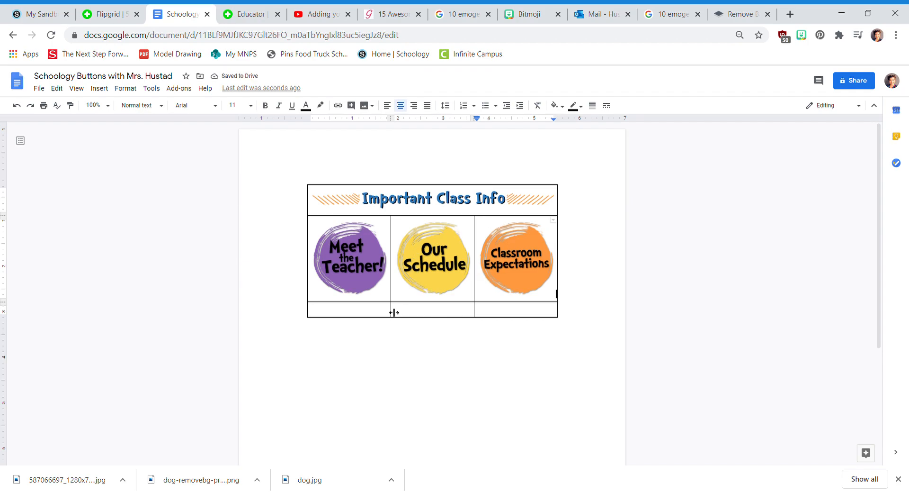
Insert the pink "Morning Announcements" button image from the computer into the first cell of the table's third row
{"action": "left_click", "coordinate": [379, 313]}
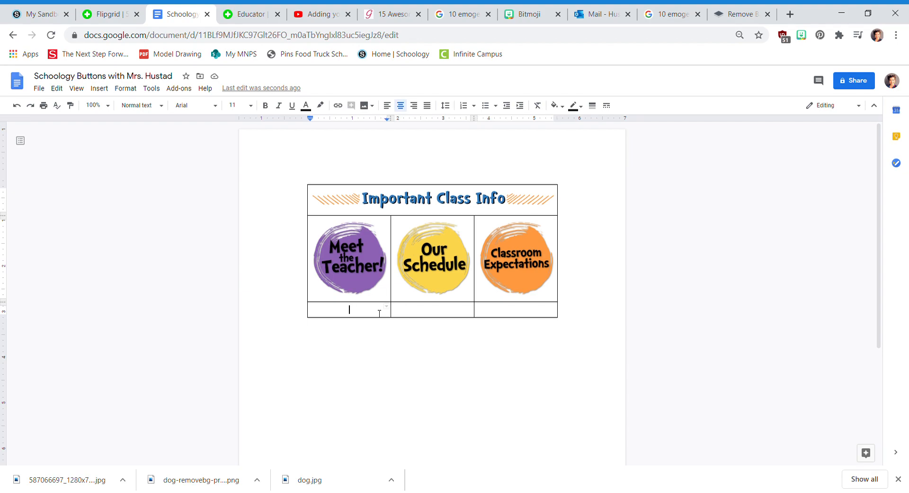
{"action": "left_click", "coordinate": [99, 88]}
{"action": "mouse_move", "coordinate": [115, 107]}
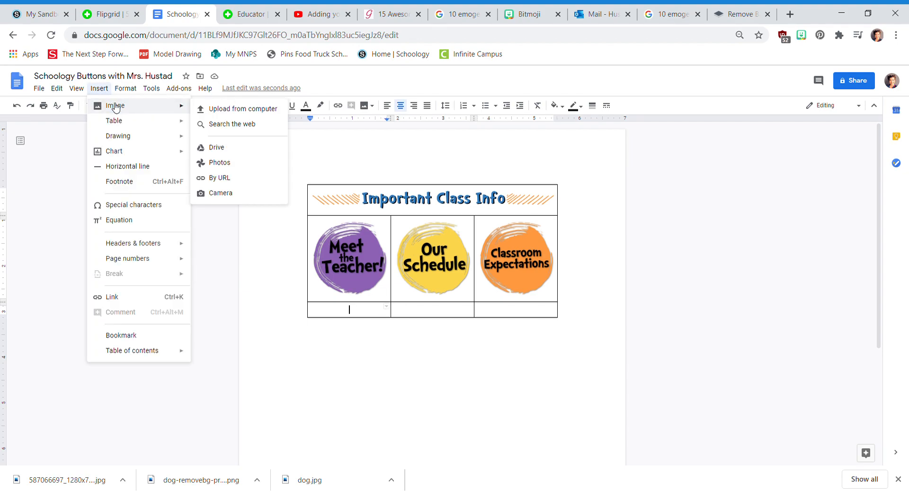
{"action": "left_click", "coordinate": [220, 110]}
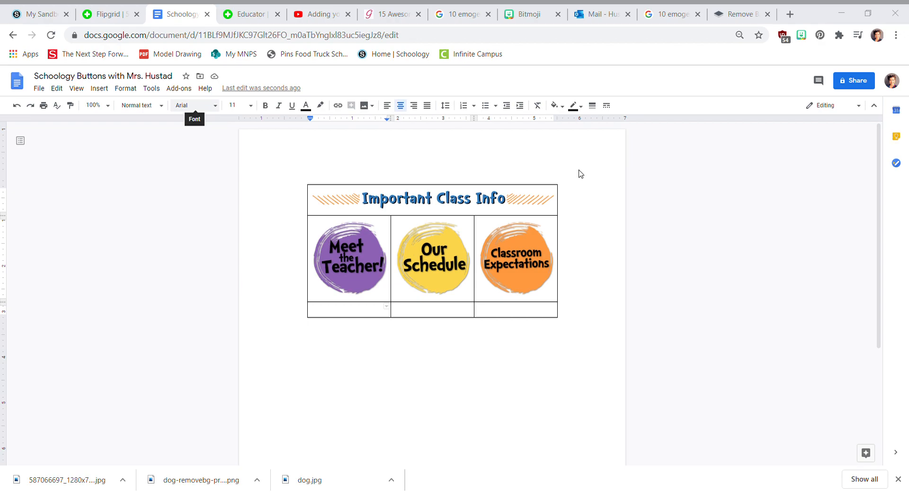
{"action": "double_click", "coordinate": [553, 111]}
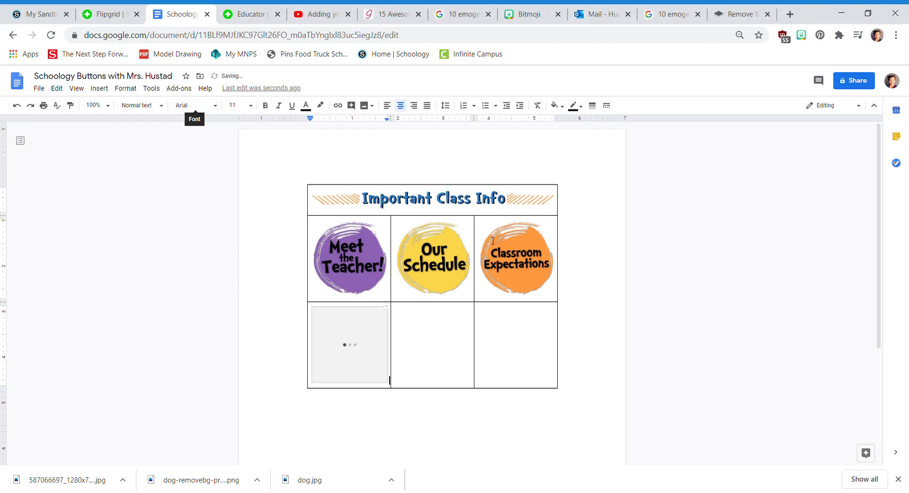
Insert a button image from the computer into the middle cell of the table's third row
{"action": "left_click", "coordinate": [433, 341]}
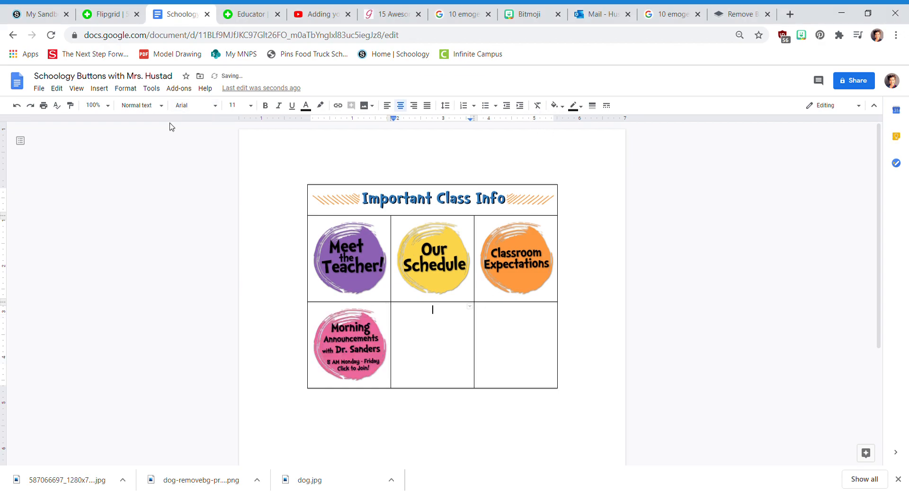
{"action": "left_click", "coordinate": [100, 89]}
{"action": "mouse_move", "coordinate": [127, 108]}
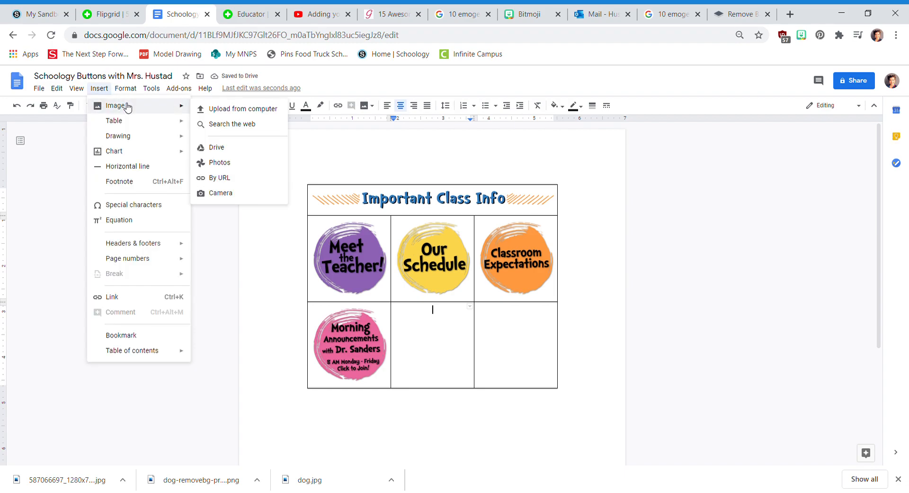
{"action": "left_click", "coordinate": [244, 109]}
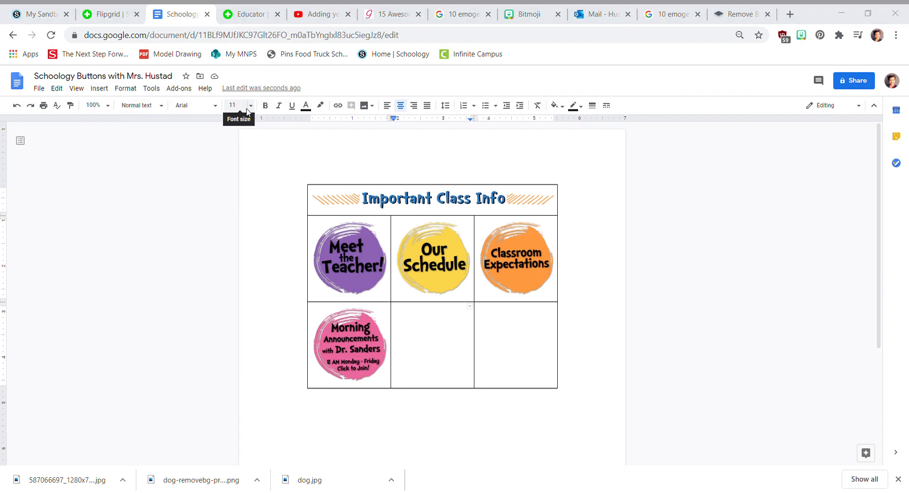